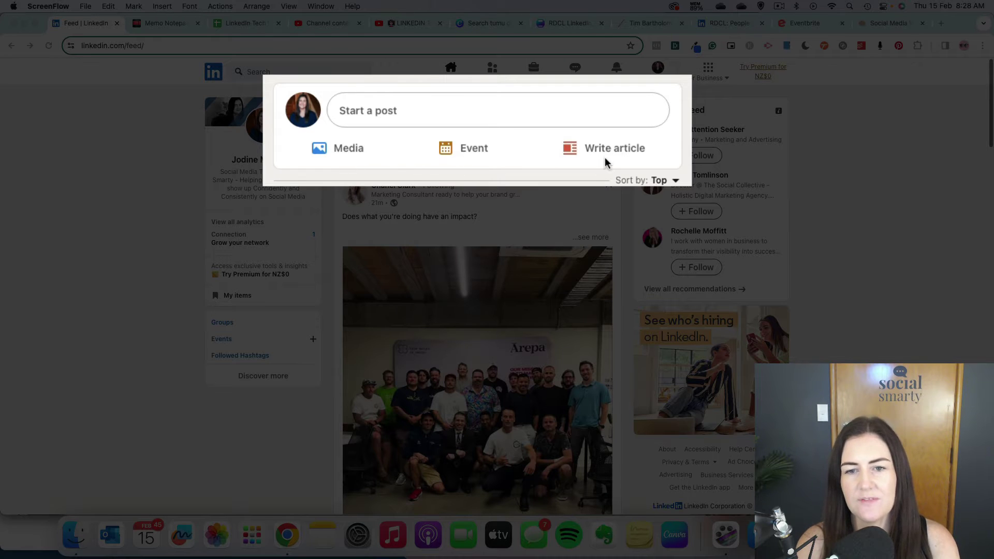
- Start a new post and attach the photo "eXpore Mountains to Sea Auckalnd 2011 001.jpeg" from the Desktop folder
click(392, 110)
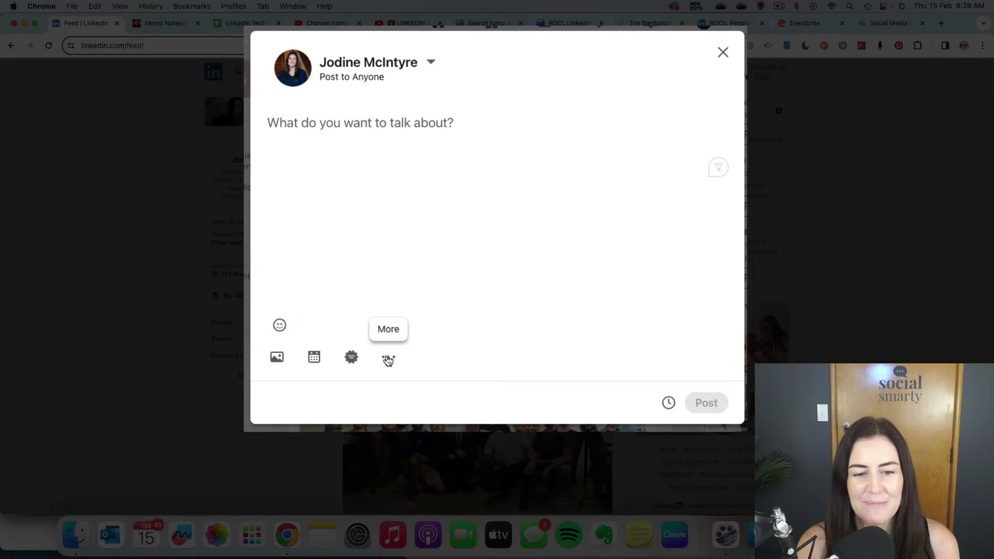
click(388, 359)
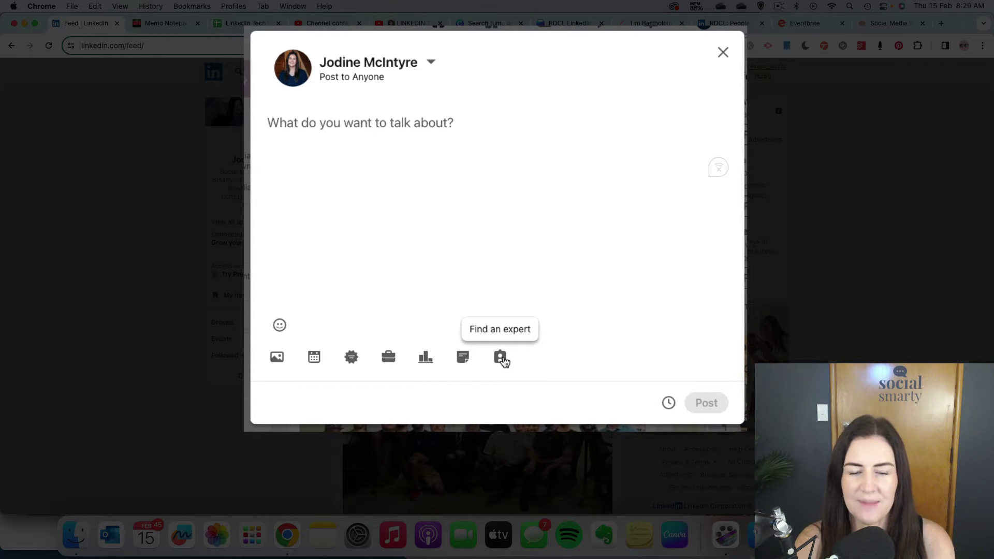
click(275, 359)
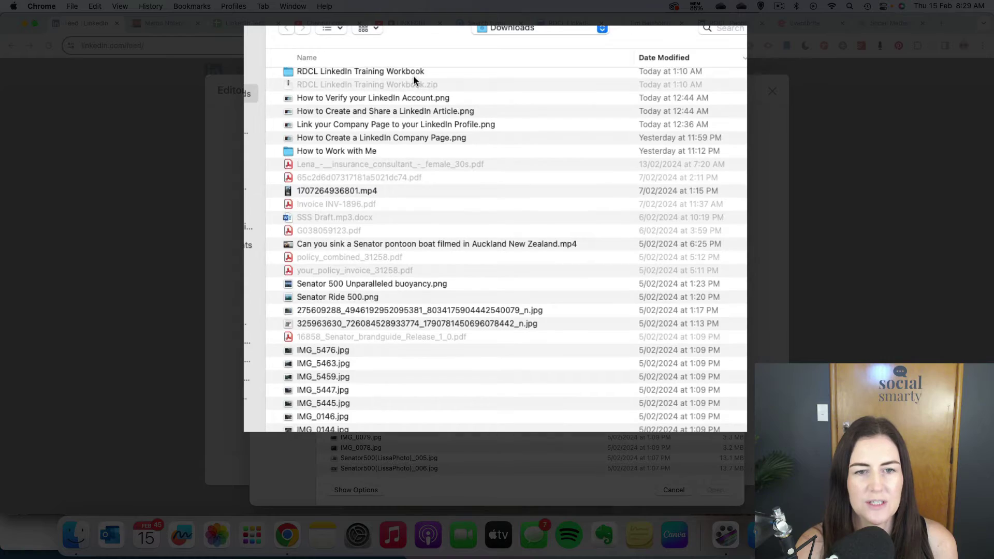
click(415, 58)
scroll(408, 256, down, 5)
scroll(408, 257, down, 20)
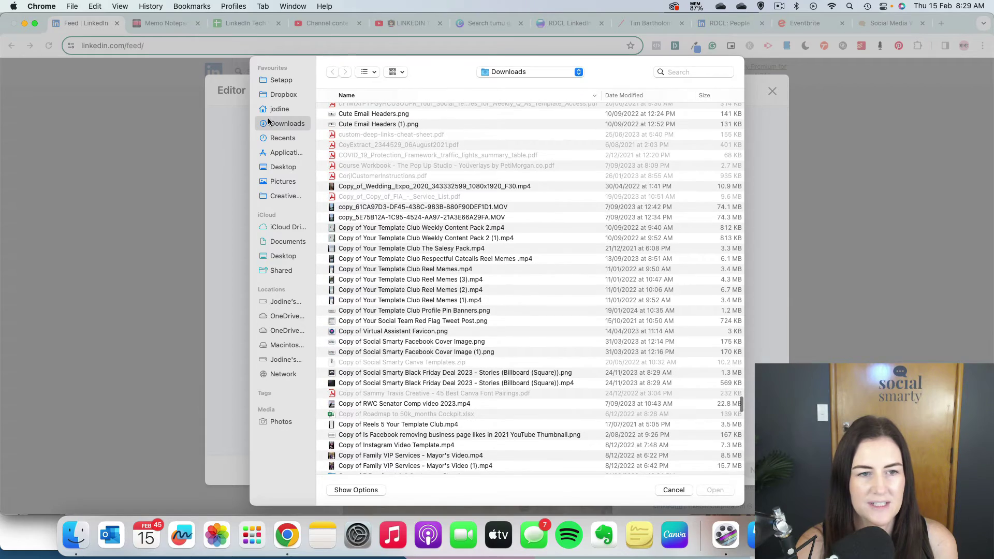
click(279, 166)
scroll(496, 314, down, 2)
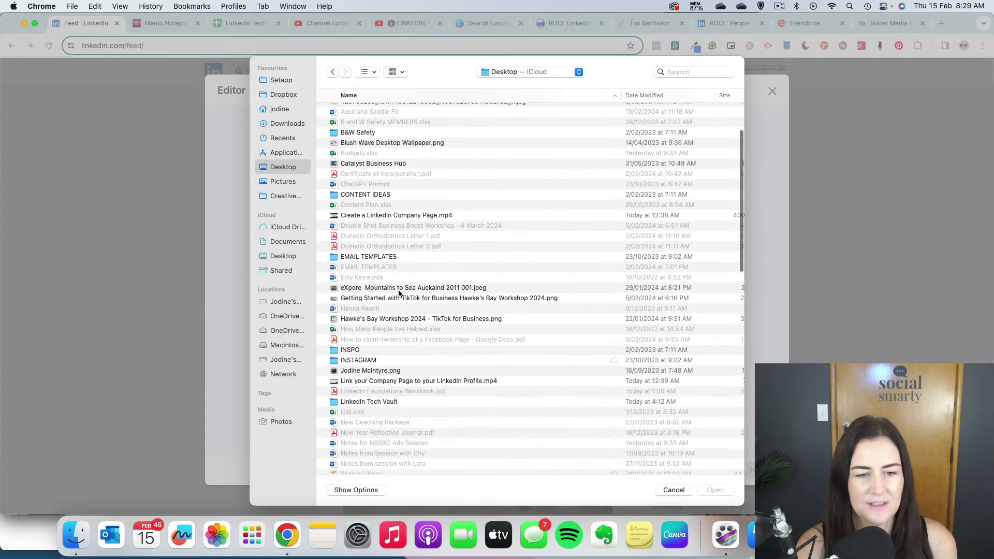
double_click(399, 291)
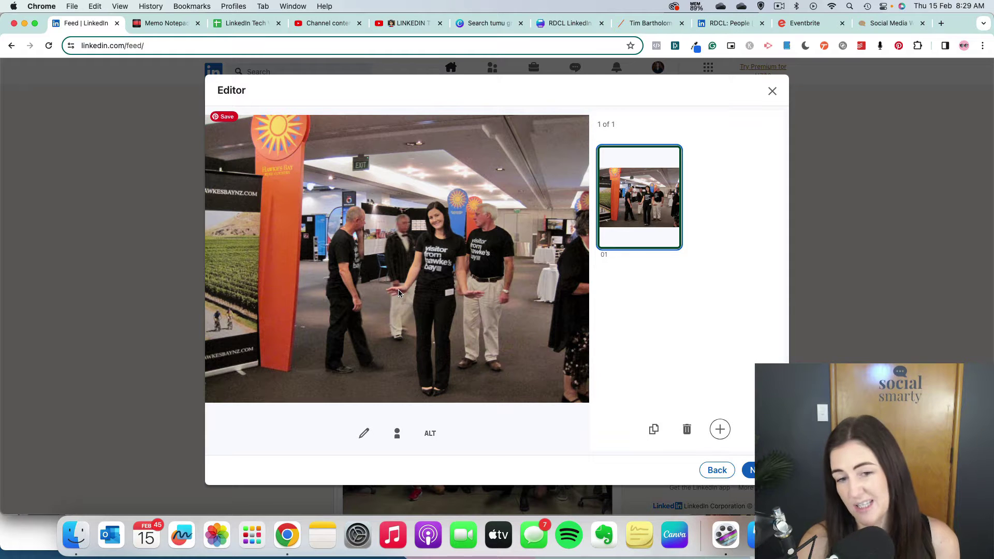
- Crop the attached photo to the Square aspect ratio, look through the filter and adjustment options, and apply the edit
click(365, 435)
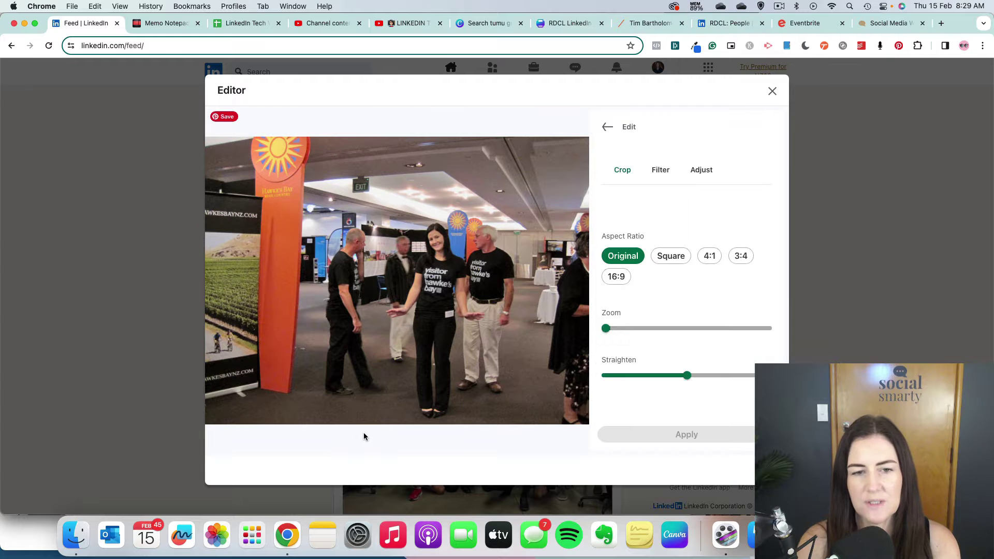
click(671, 256)
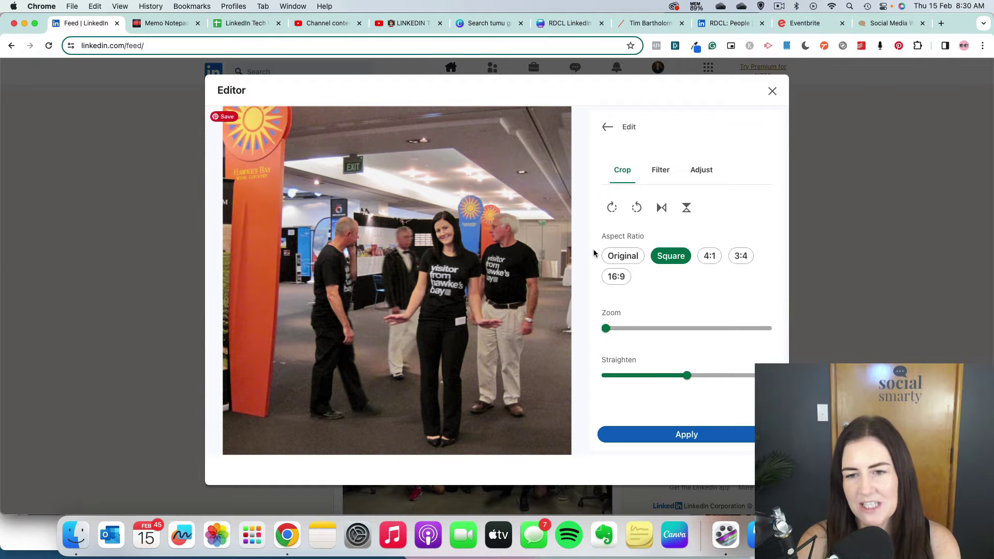
click(663, 176)
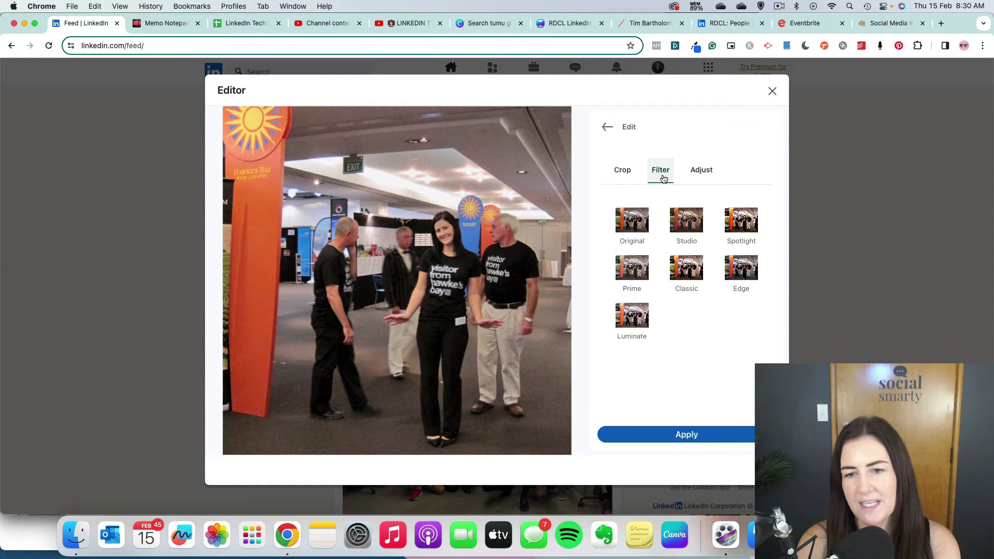
click(699, 171)
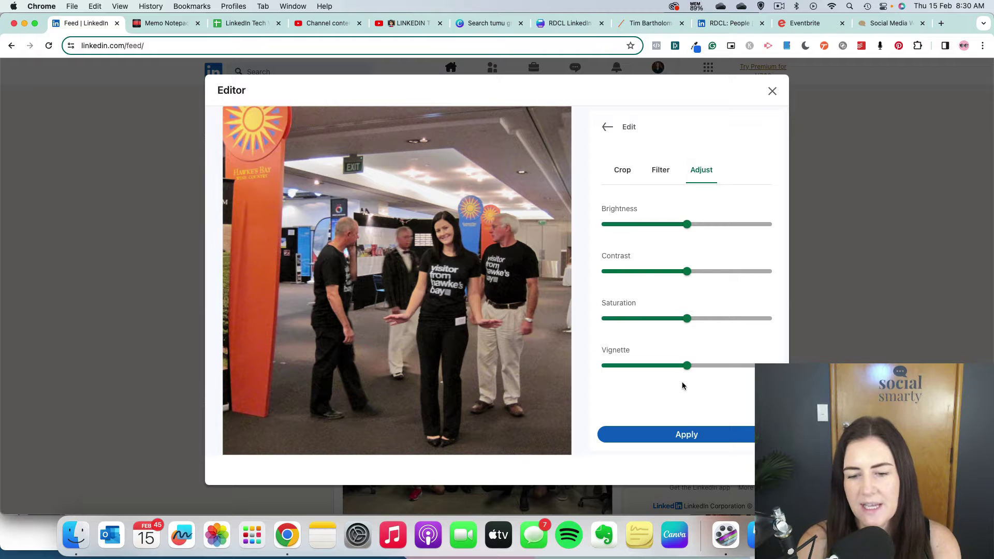
click(683, 437)
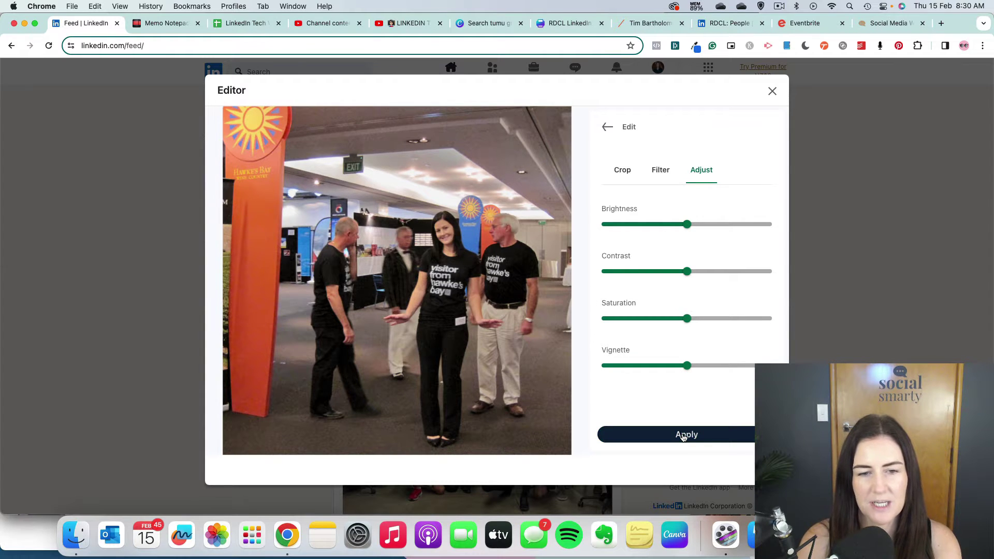
click(683, 437)
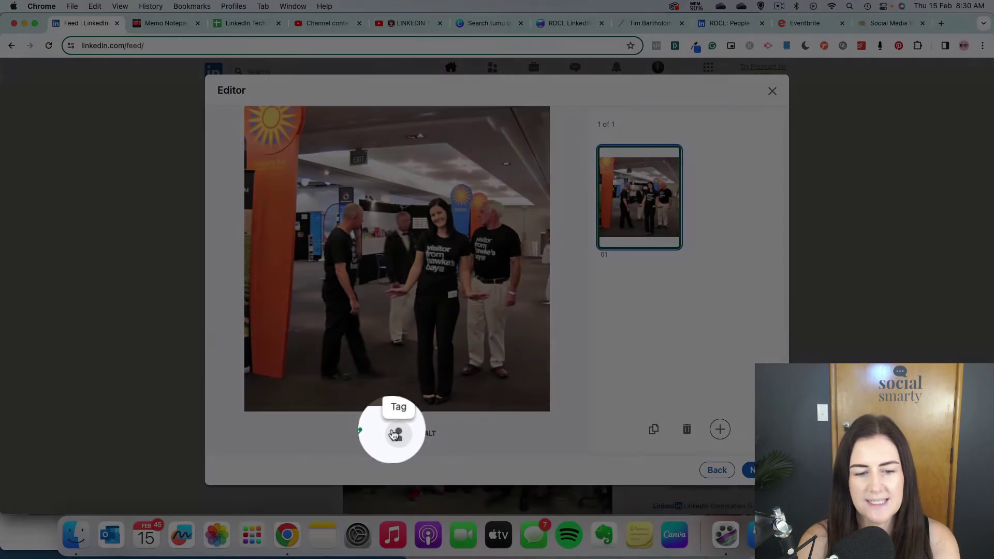
- View the options for tagging people in the photo and return to the image editor
click(395, 433)
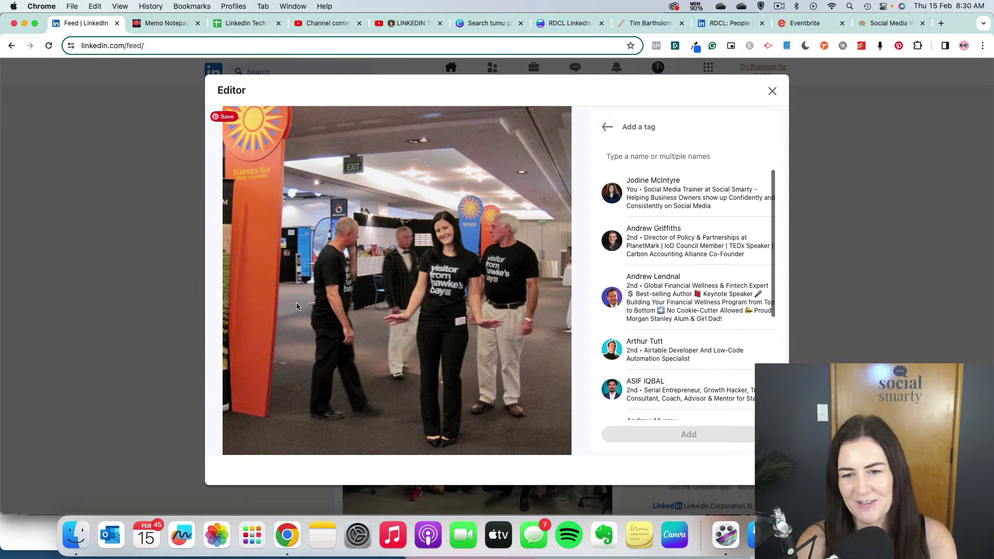
click(607, 128)
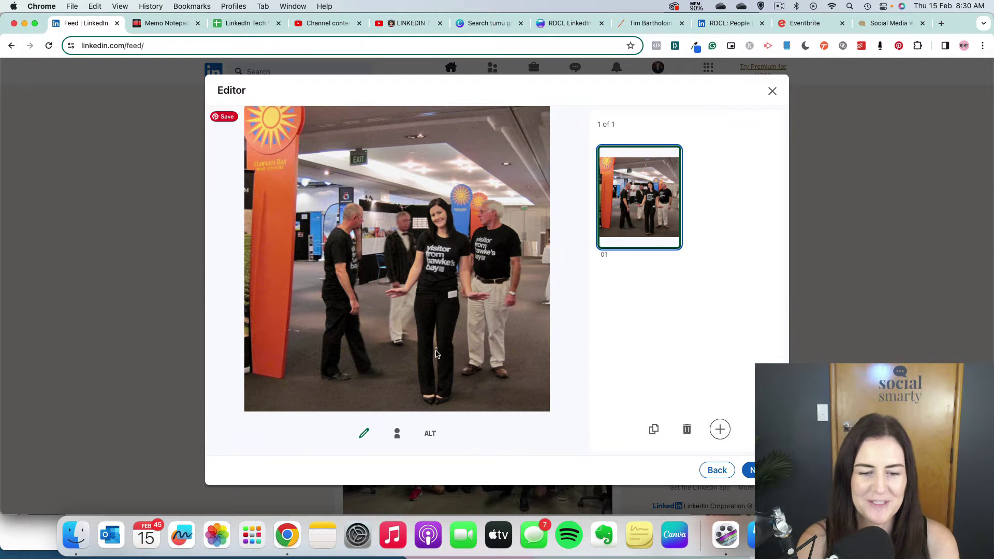
- Add the alt text "Girl wearing black standing near three men with signage that says Hawke's Bay Wine Country" and place the photo in the post
click(428, 441)
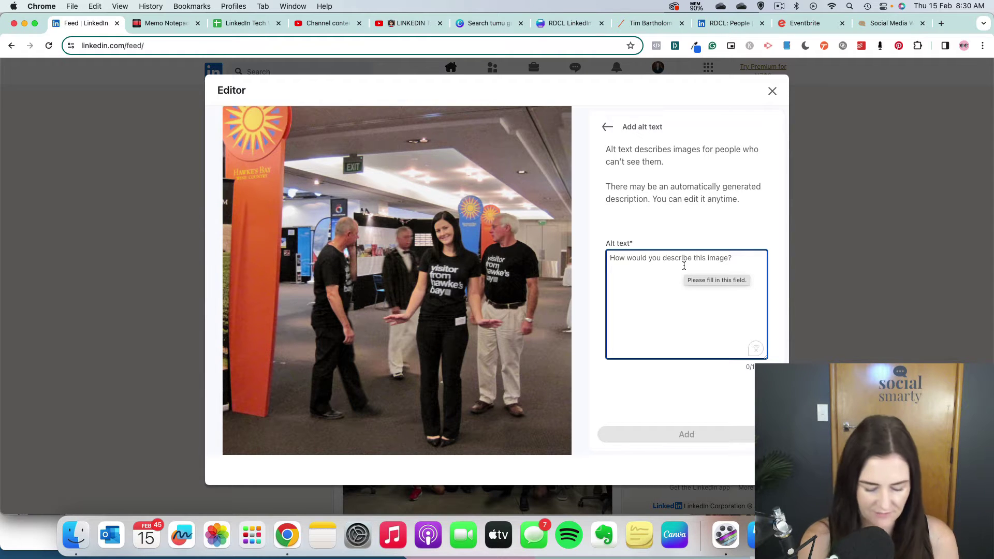
text(Gir)
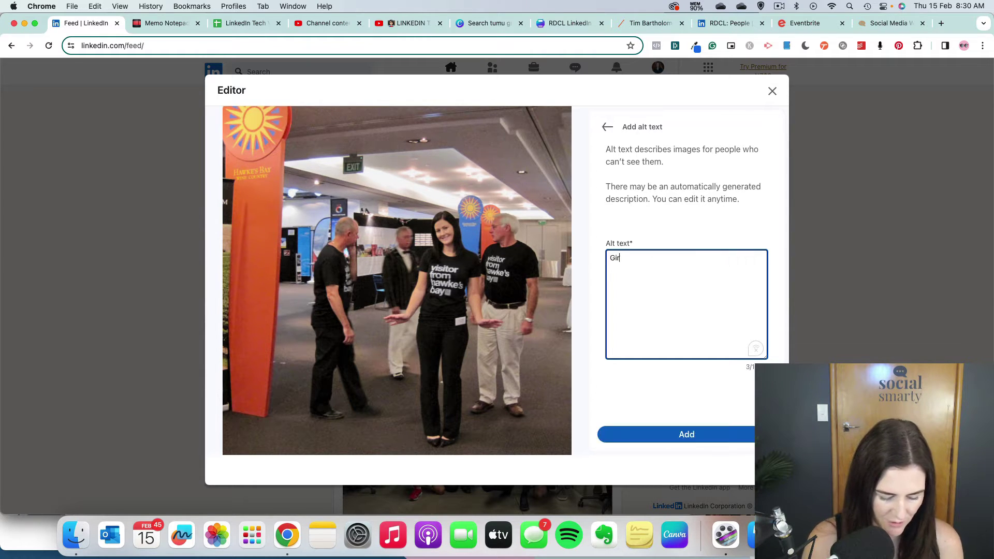
text(l wearing bla)
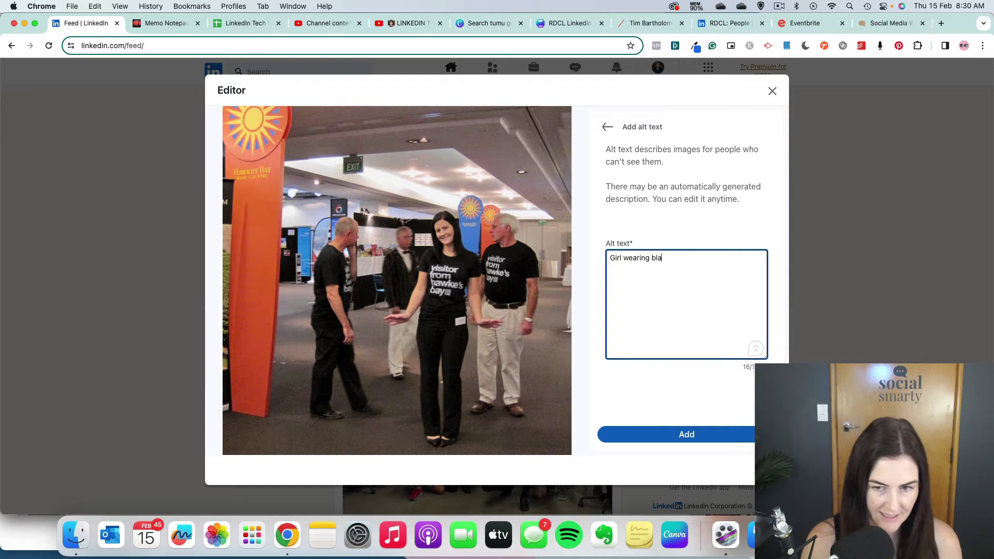
text(ck standing )
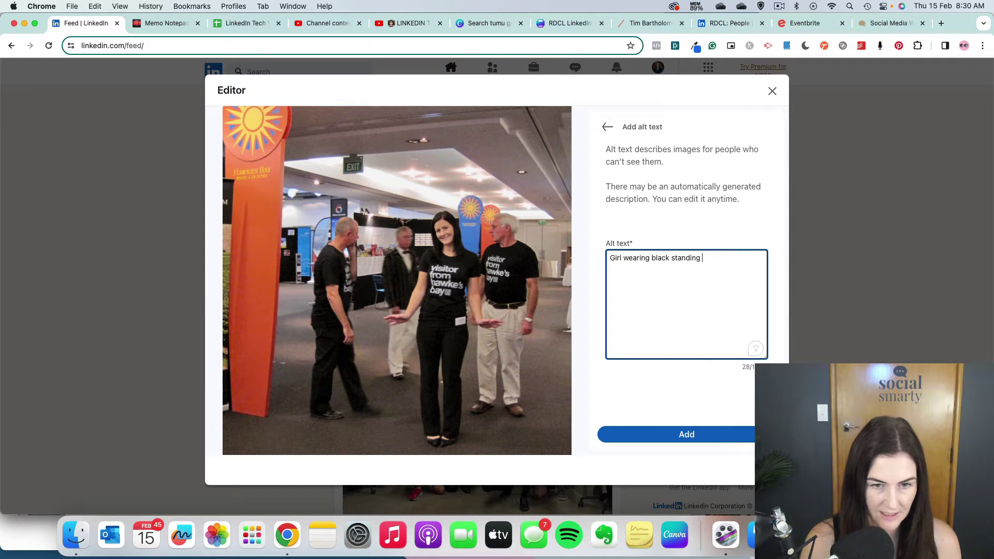
text(near th)
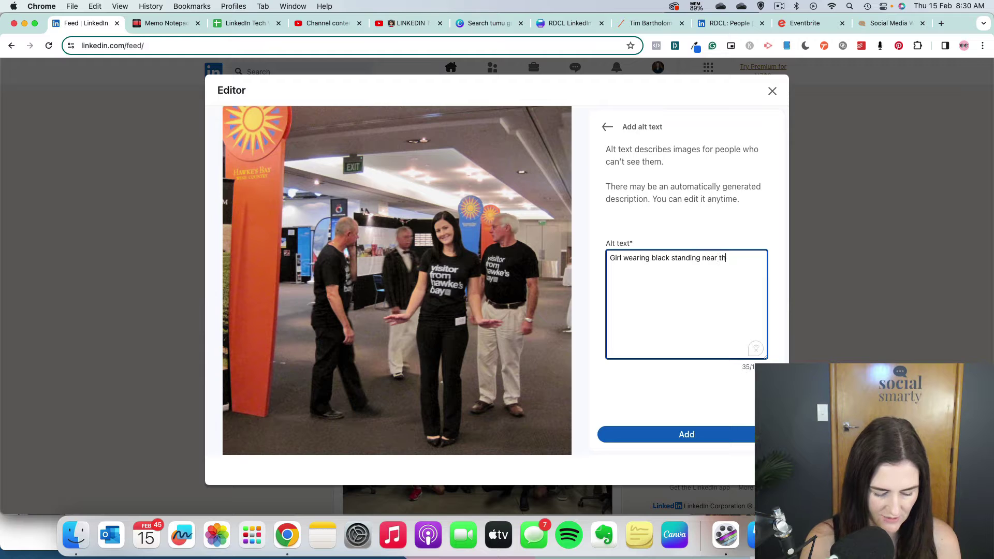
text(ree men wi)
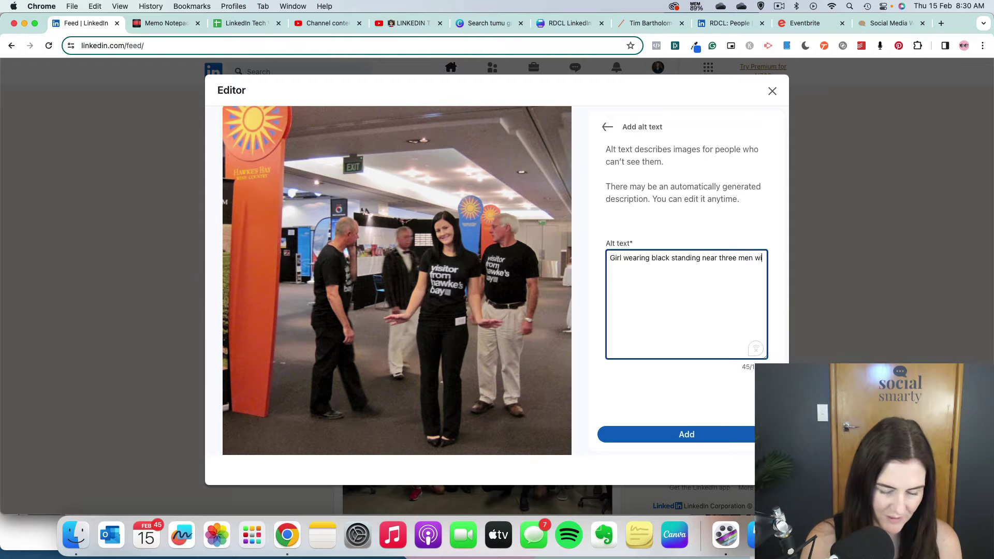
text(th sigaag)
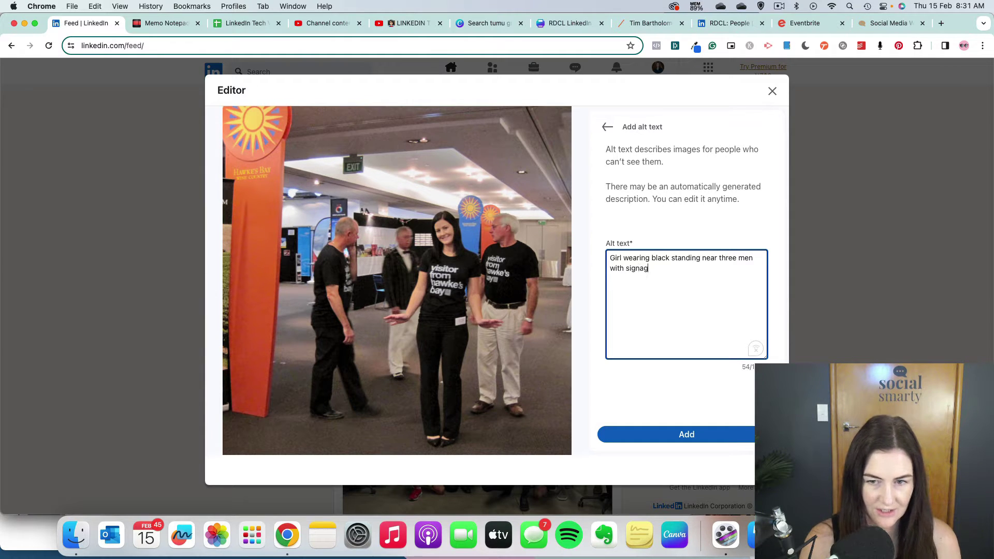
text(e t)
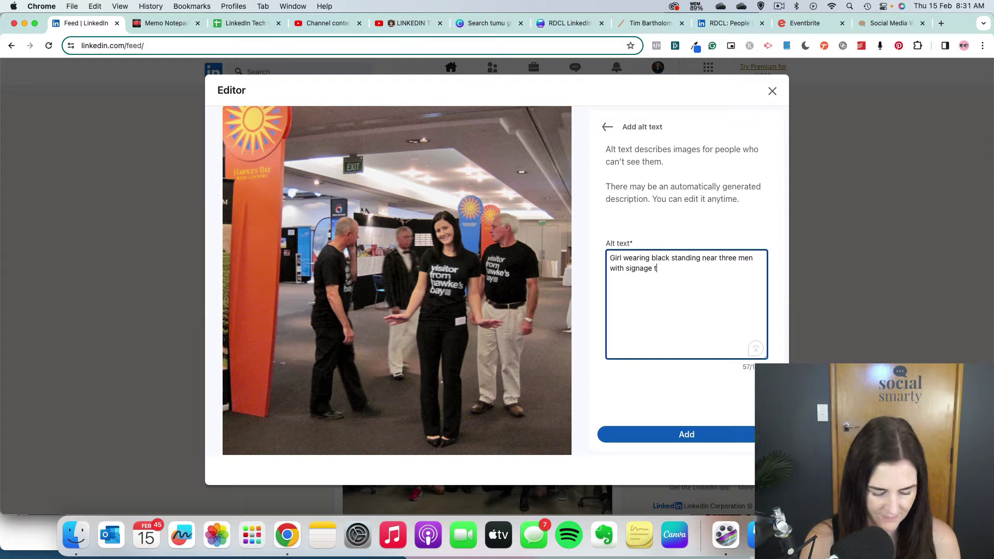
text(hat says Ha)
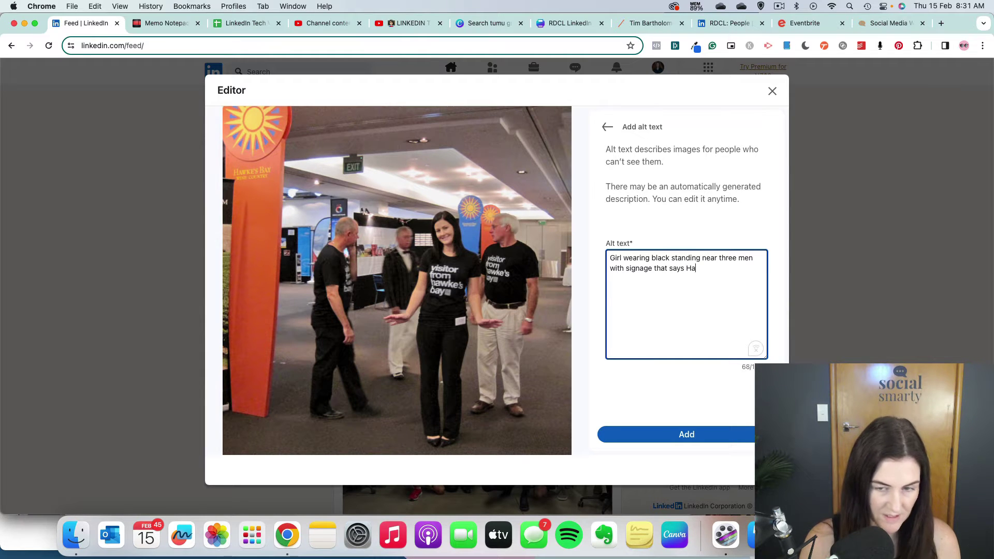
text(wke's Bay Wine Counry)
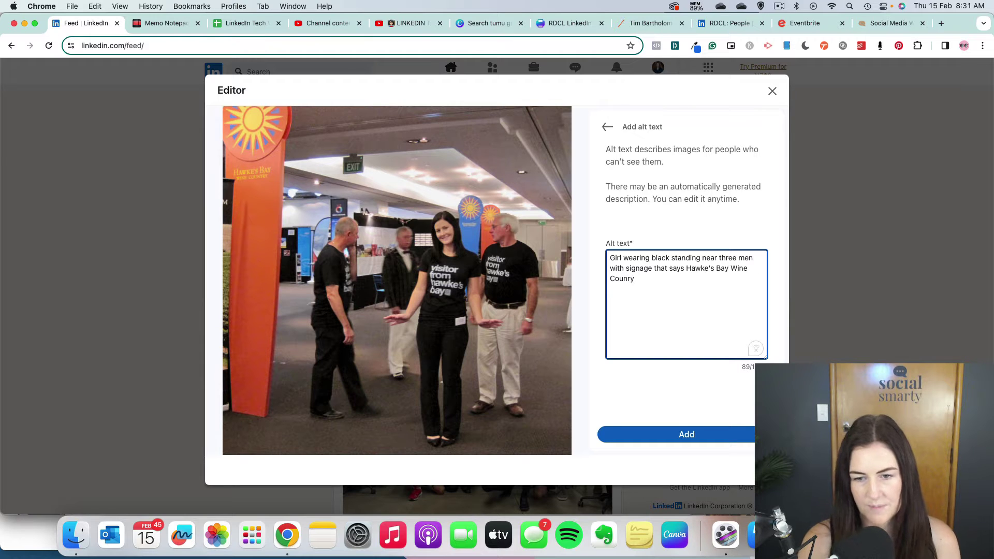
key(BackSpace)
key(BackSpace)
text(try)
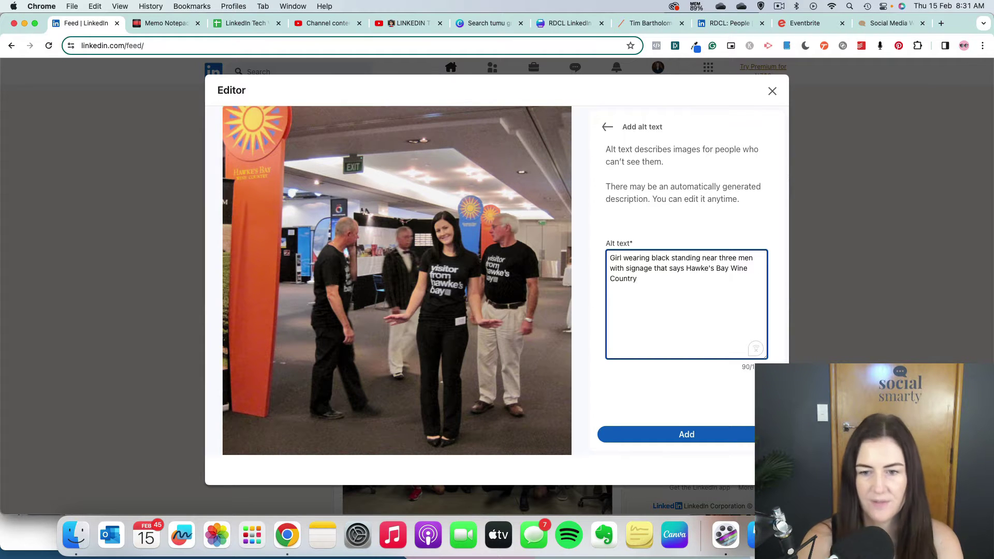
click(702, 436)
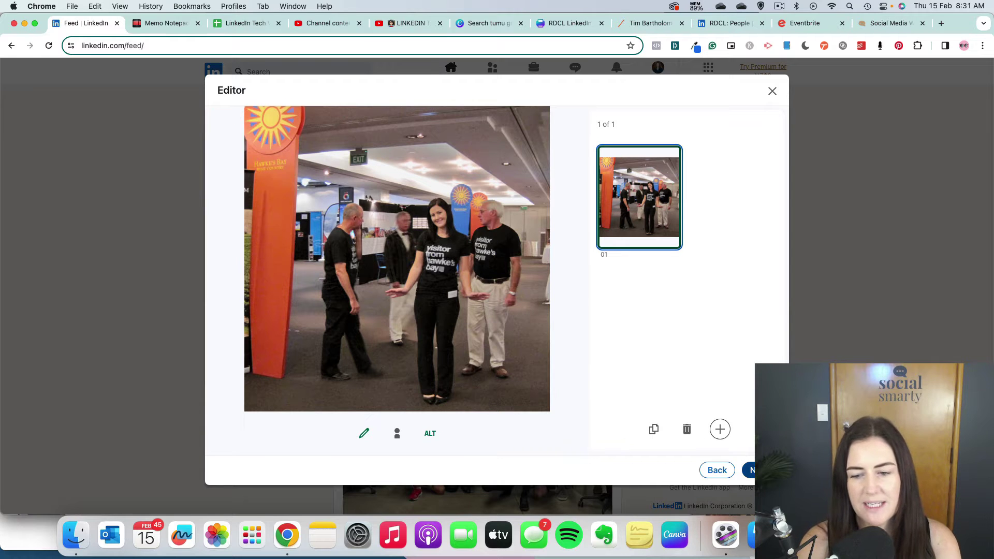
click(749, 470)
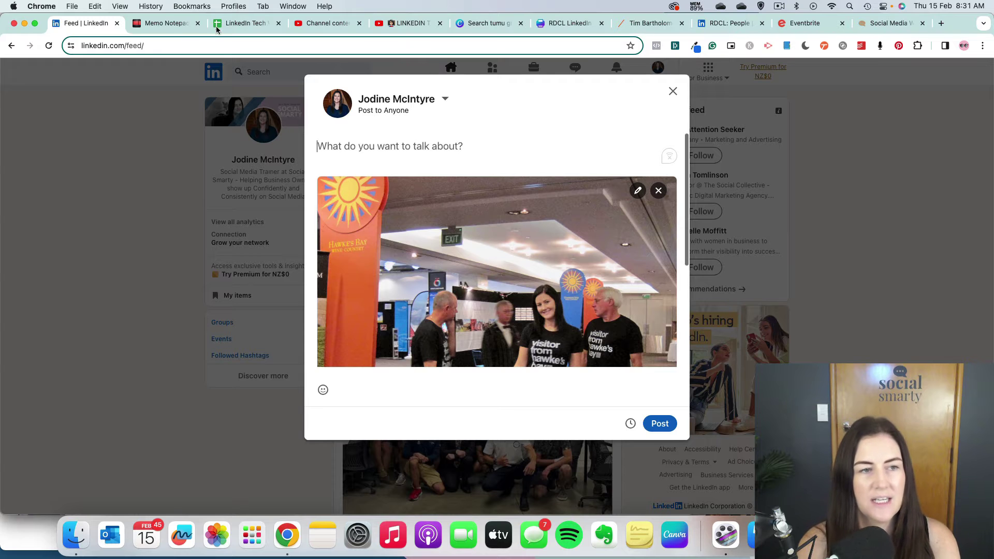
- Switch to Memo Notepad and put the post text beginning "Sometimes I imagine travelling back in time, to talk to 20-something-year-old me." in the new note
click(168, 23)
click(277, 142)
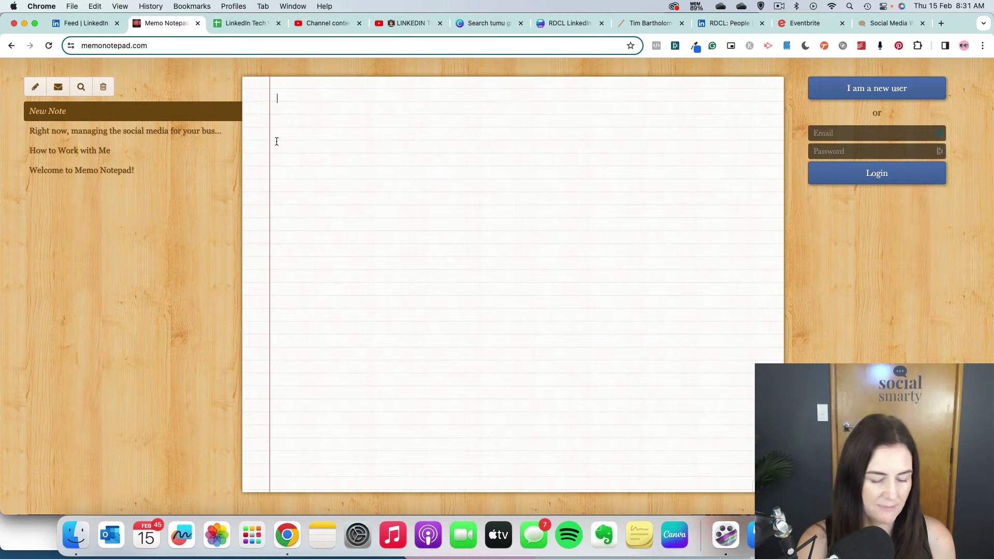
text(Sometimes I imagine travelling back in time, to talk to 20-something-year-old me.  The Event Manager version of me, who thought that owning her own business was a crazy dream.  I'd tell her... one day you'll have a business teaching business owners how to use a type of software.  That software will have no real instruction manual. And the customer support? Well, it'll be basically impossible to contact.  The software will change constantly, without warning. And, in fact, all your clients will probably have slightly different versions of the software, so even when you figure it all out, theirs won't look like yours.  The software will have the power to help them grow their businesses like crazy!  But it will also have the power to make them waste a tonne of time they don't really have. And it might even make them feel a bit useless.  And 20-something-year-old me will ask why the heck I would want such a horrible job?  And I'll tell myself because although it might sound terrible, it's the best job in the world!  (Also, spoiler: you have ADHD and you thrive under pressure!))
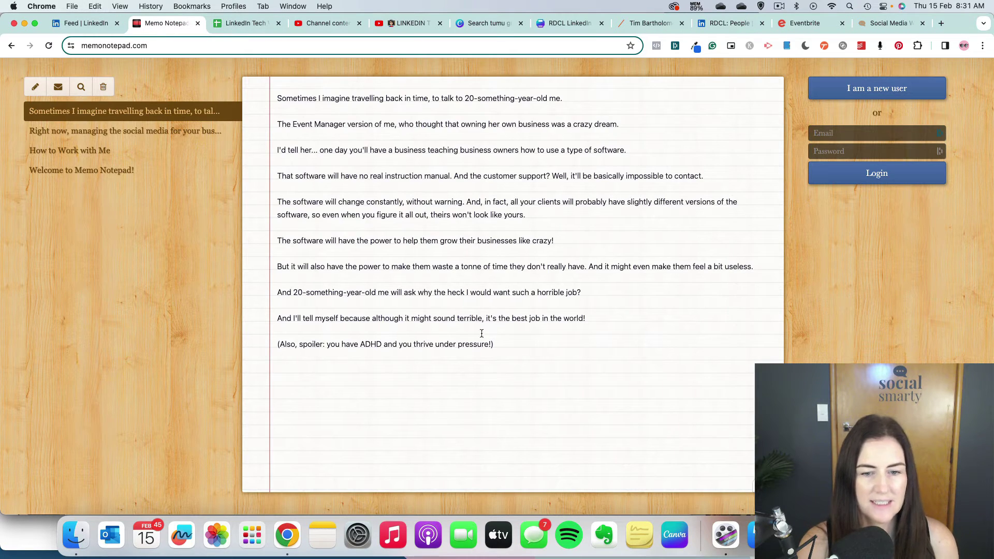
- Return to the LinkedIn post draft, paste the prepared text above the photo and read it through
click(97, 24)
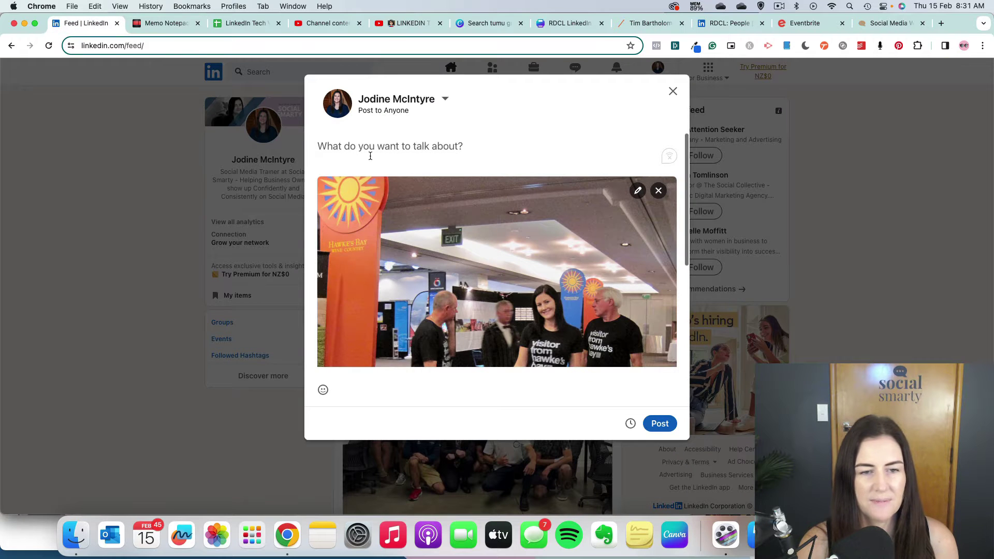
key(super+v)
scroll(370, 171, down, 2)
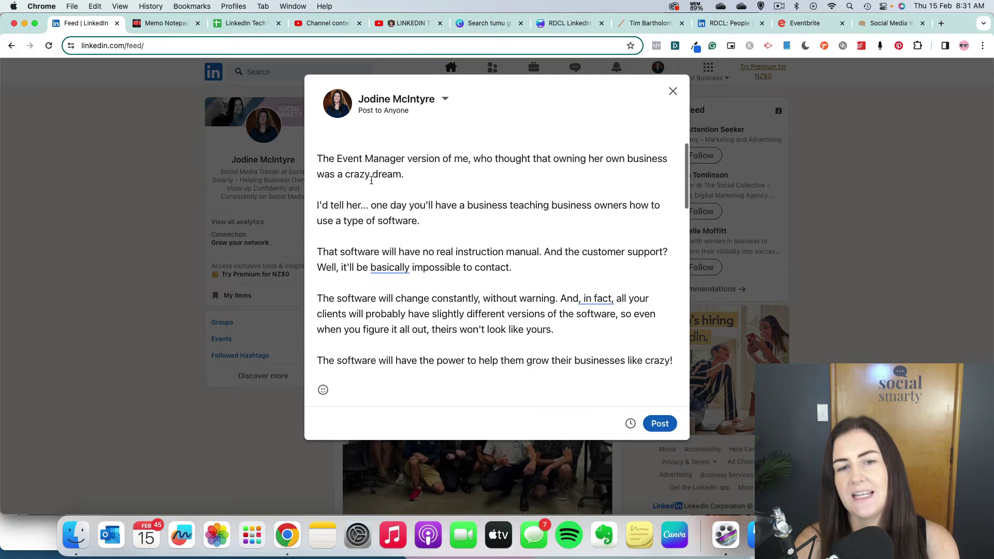
scroll(371, 176, up, 2)
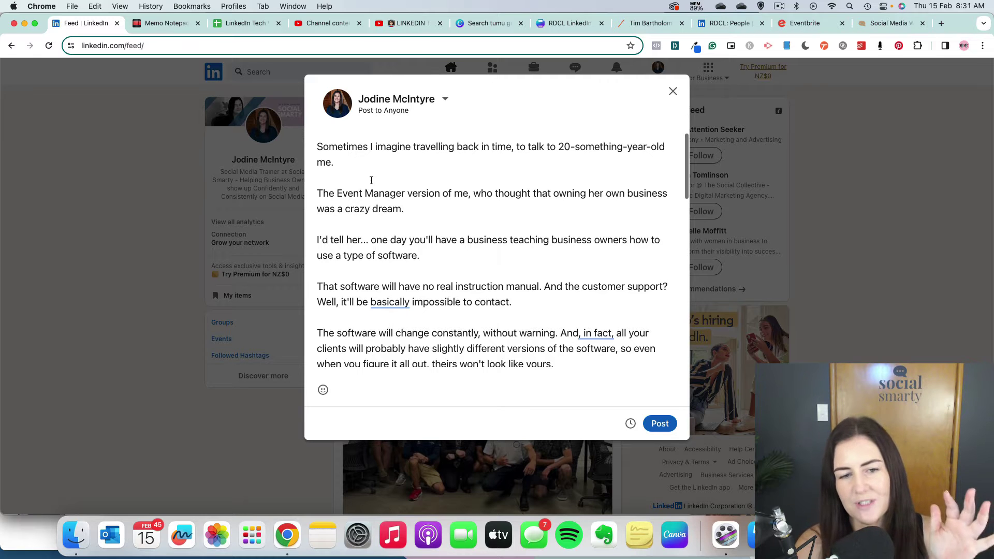
scroll(371, 180, down, 4)
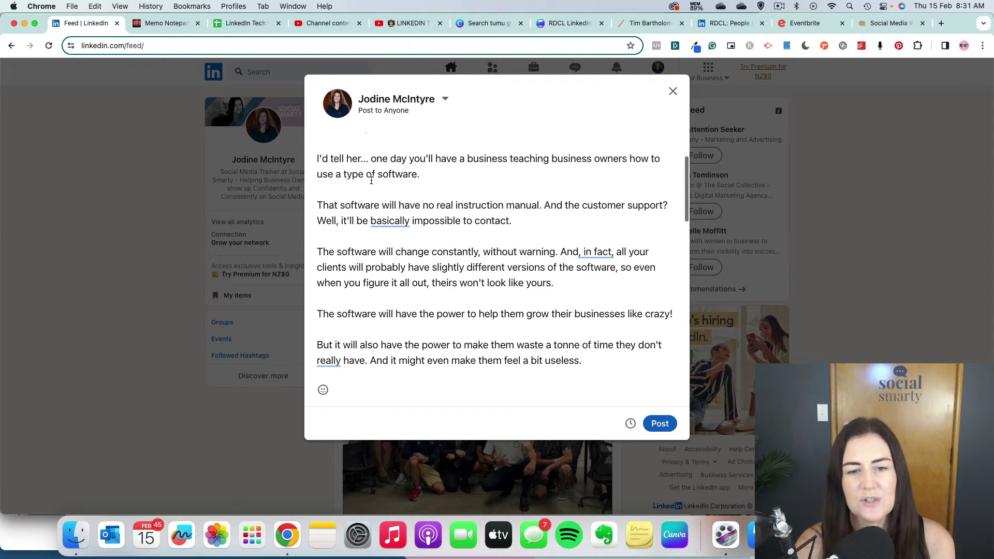
scroll(371, 180, up, 4)
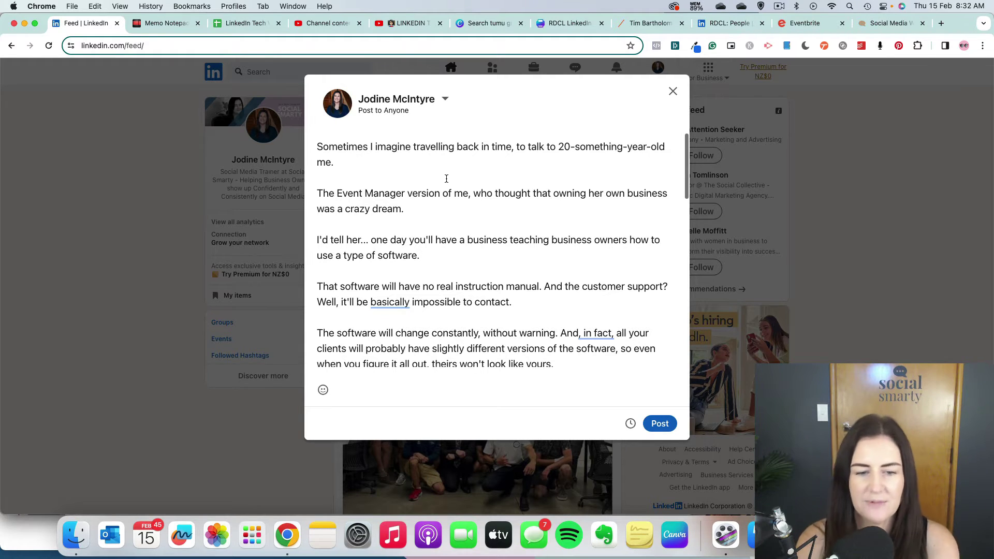
scroll(447, 179, down, 10)
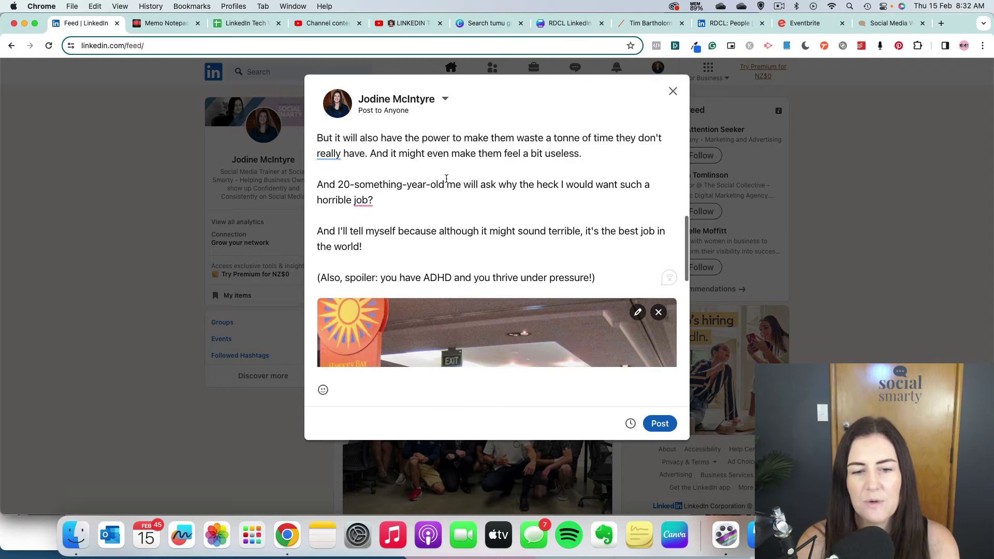
- Finish reviewing the post draft and schedule it for 2/16/2024 at 10:00 AM
scroll(447, 178, down, 1)
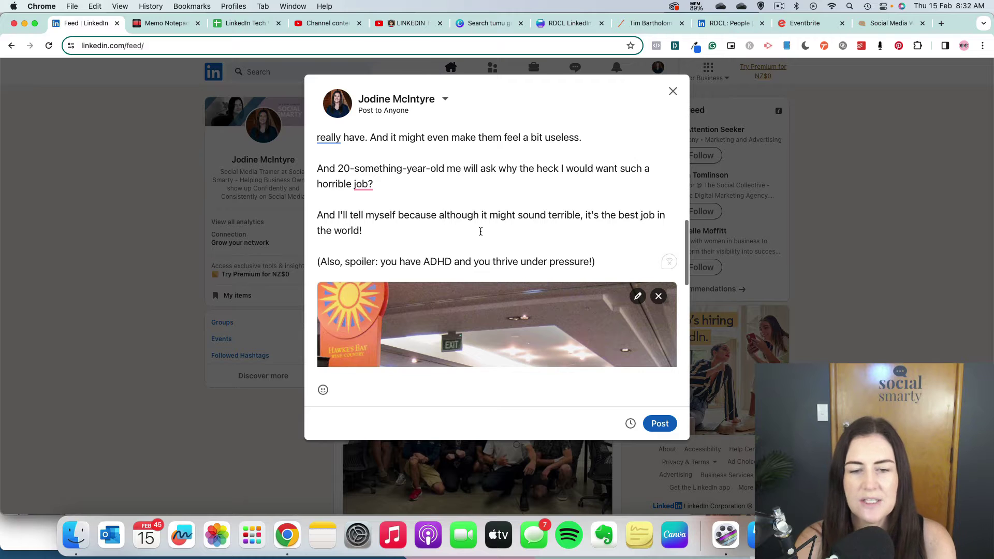
scroll(480, 232, up, 1)
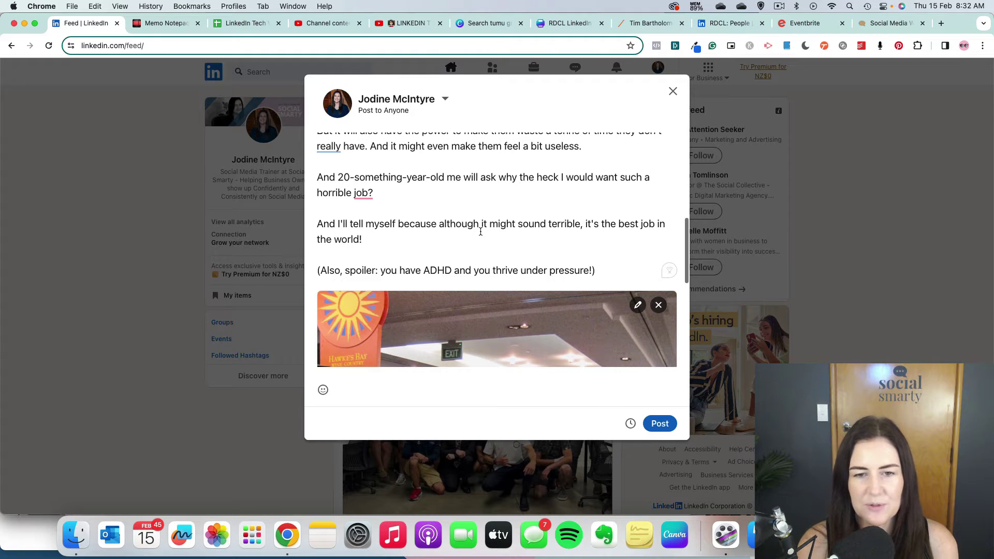
scroll(481, 231, down, 8)
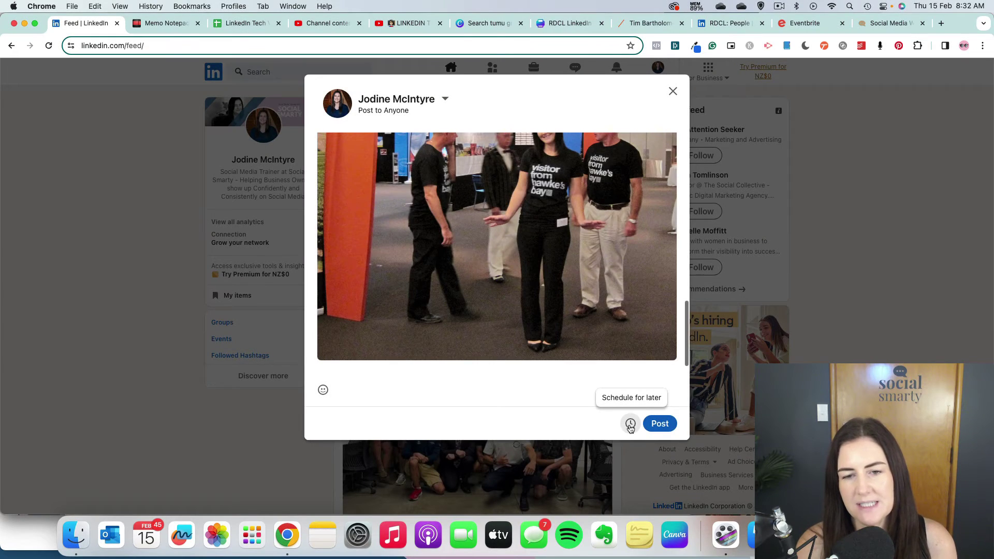
click(631, 425)
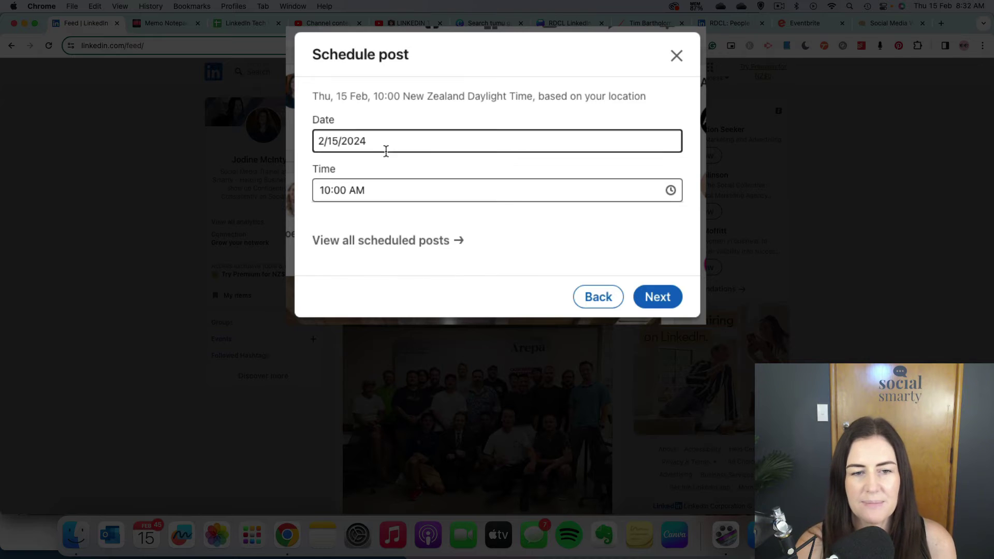
click(370, 141)
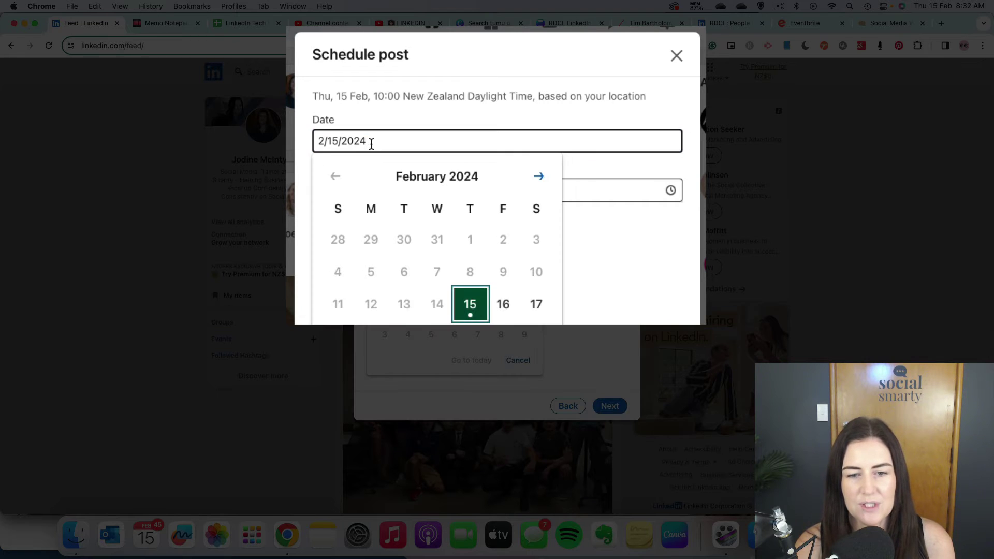
click(503, 304)
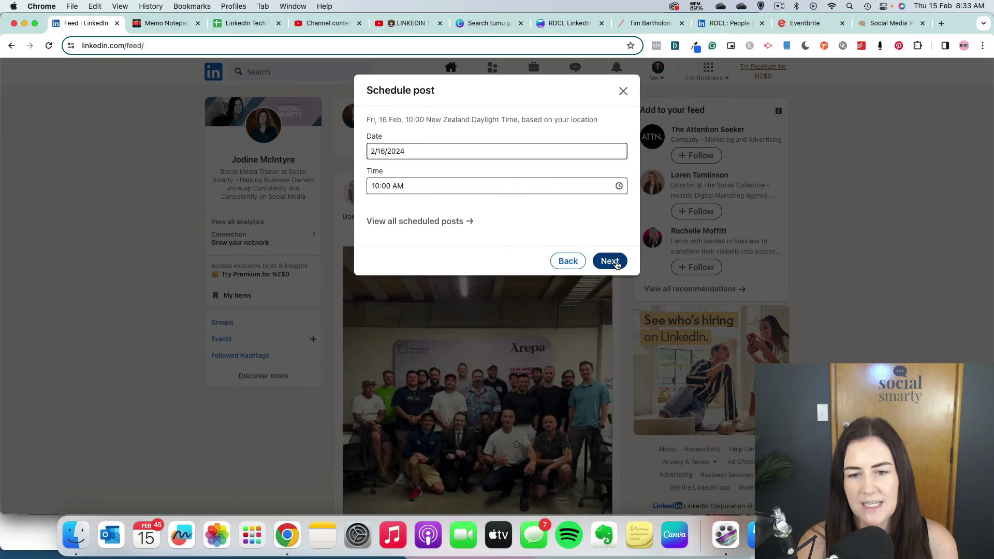
click(637, 278)
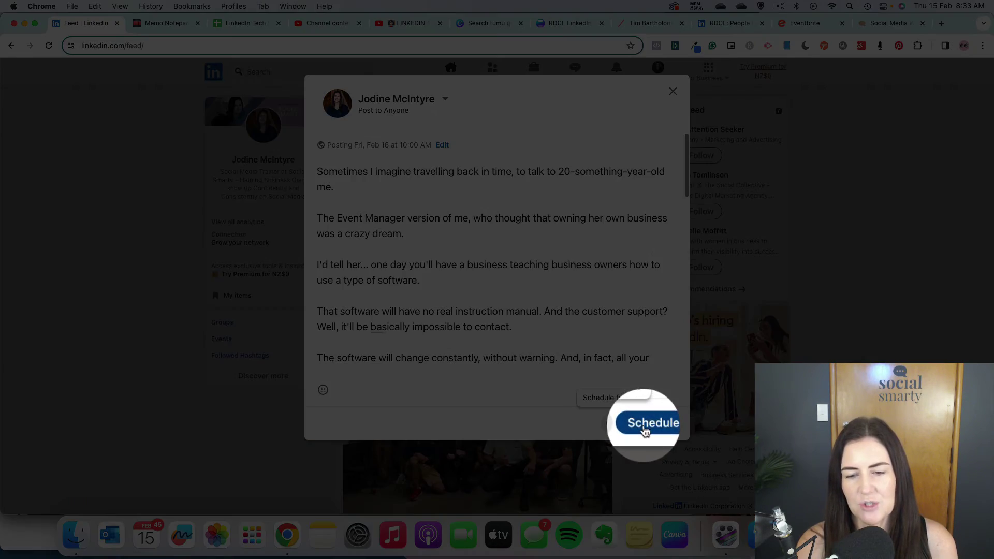
click(644, 426)
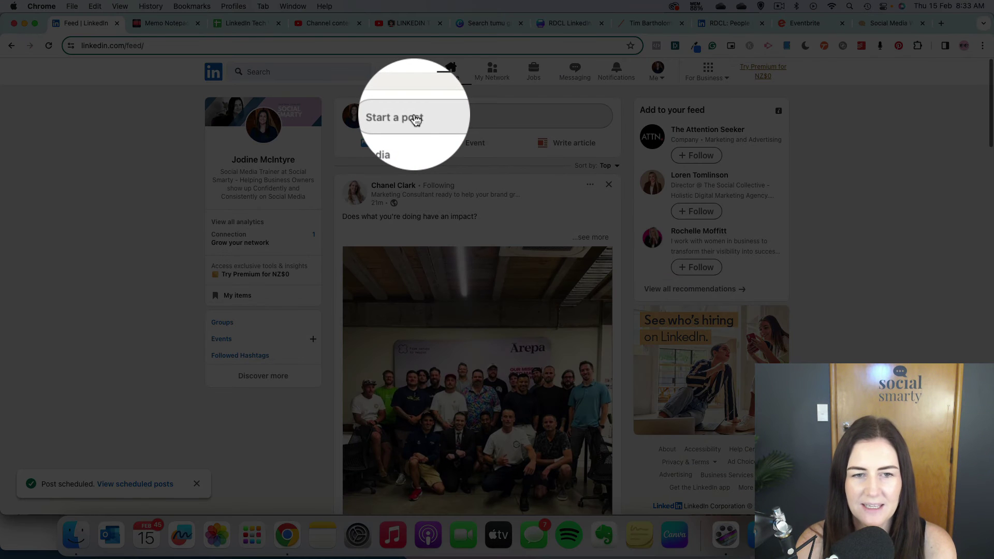
- View all scheduled posts from a new post draft and delete the one set for Fri, Feb 16 at 10:00 AM
click(416, 119)
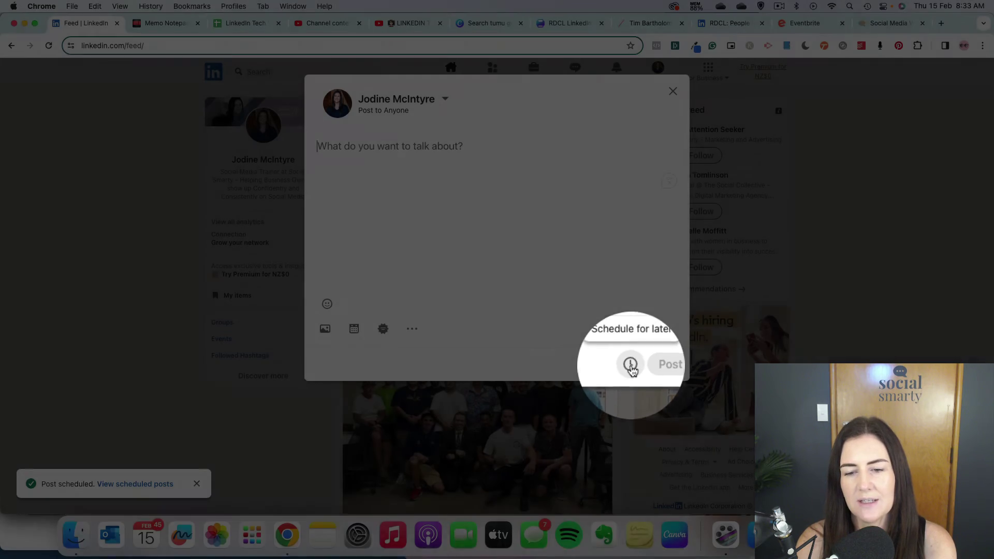
click(630, 365)
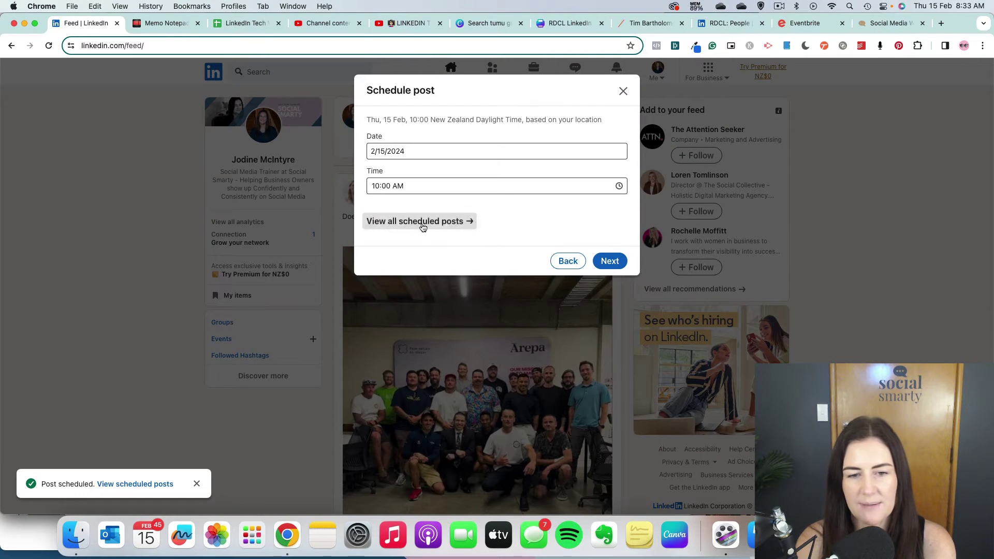
click(421, 222)
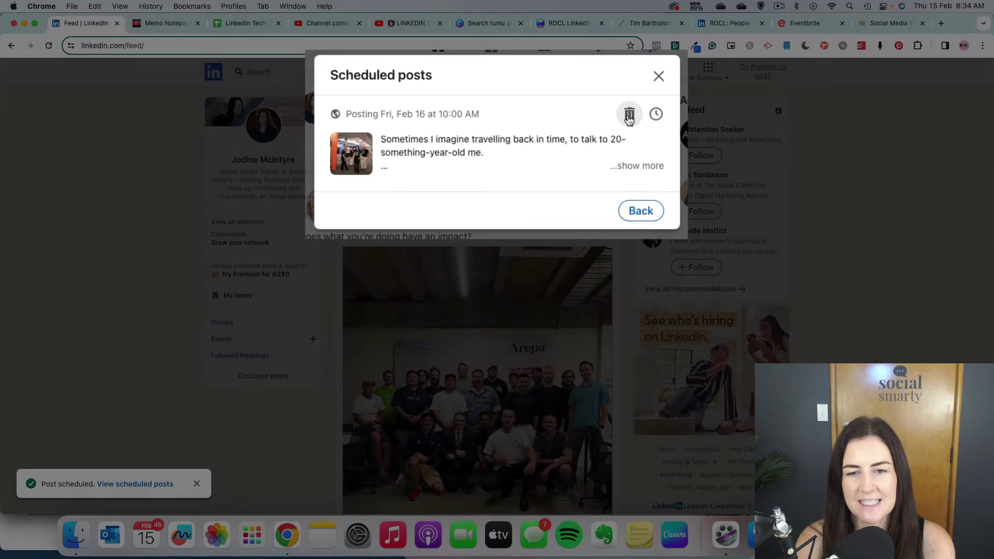
click(629, 117)
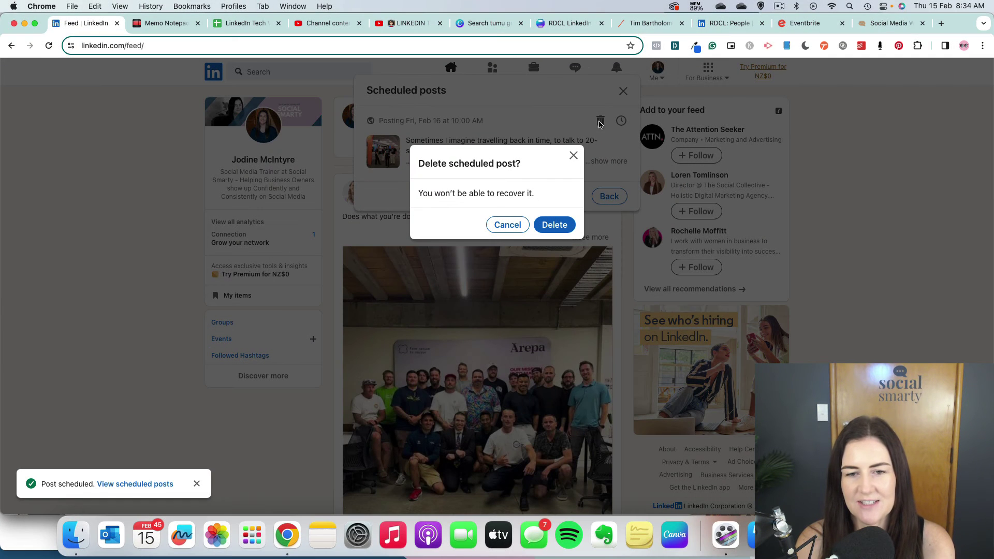
click(563, 228)
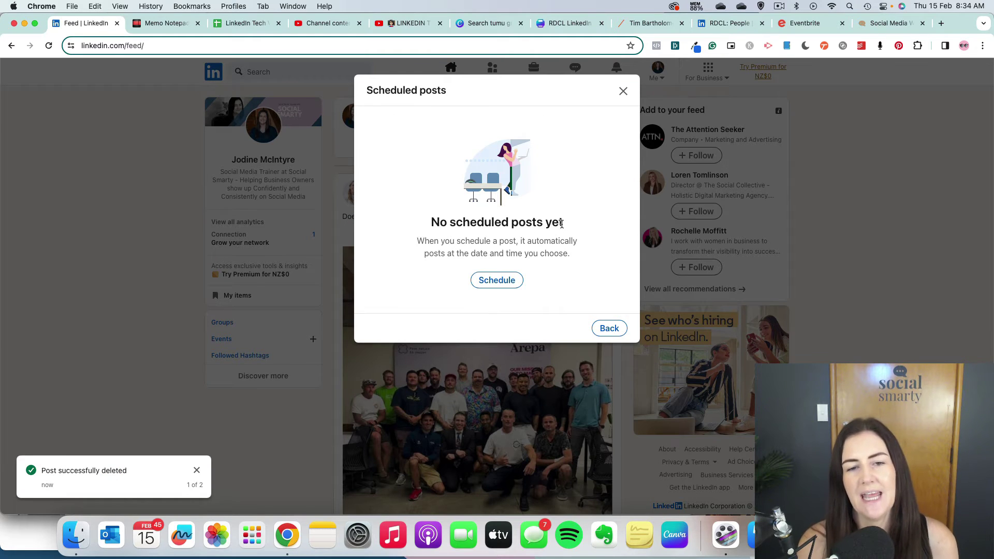
click(622, 92)
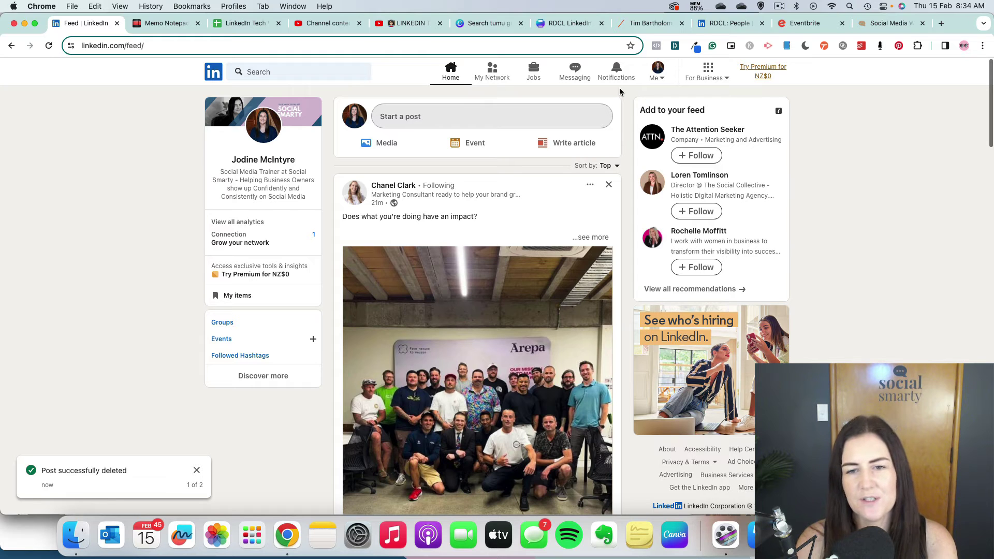
- Start a new post with Social Smarty Marketing as the posting identity and visibility set to Anyone, and close the draft
click(430, 121)
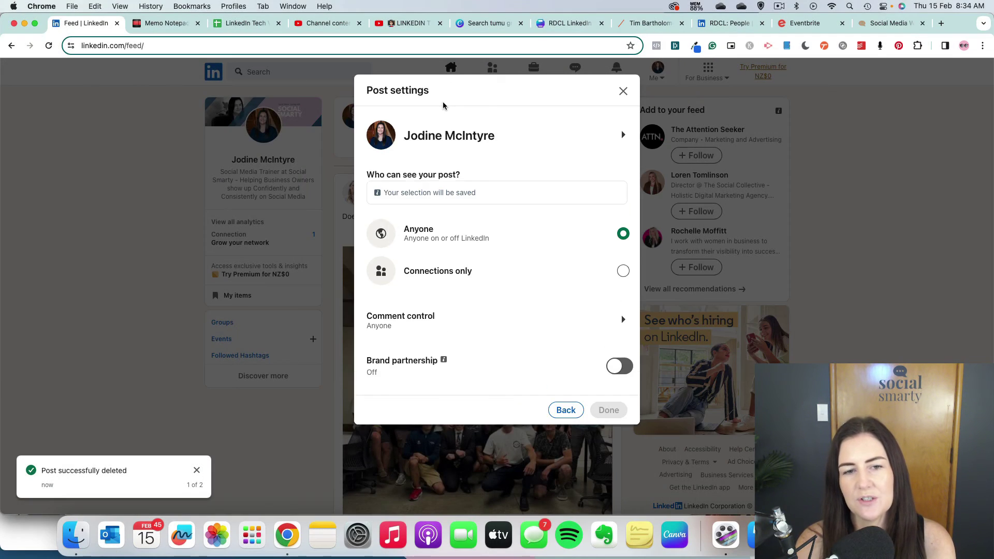
click(443, 106)
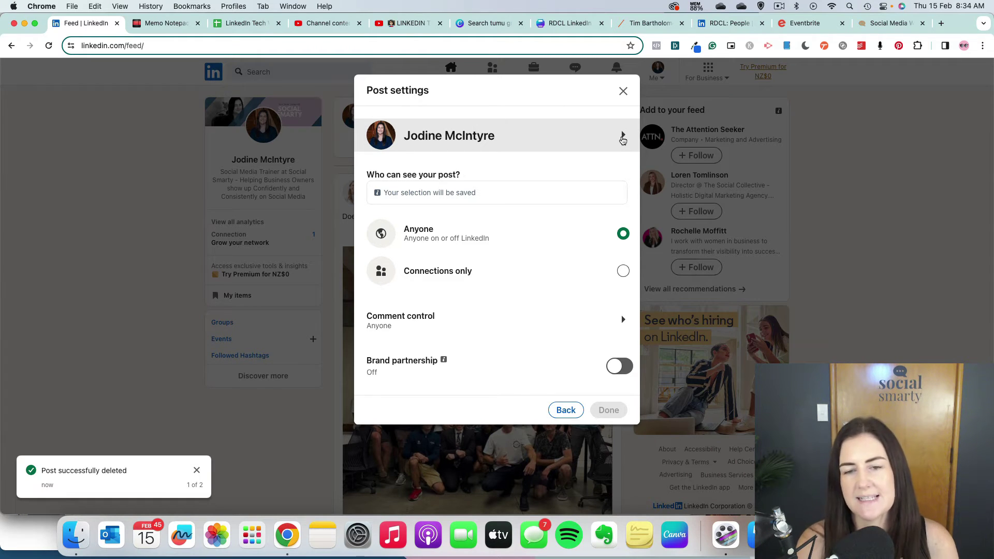
click(623, 136)
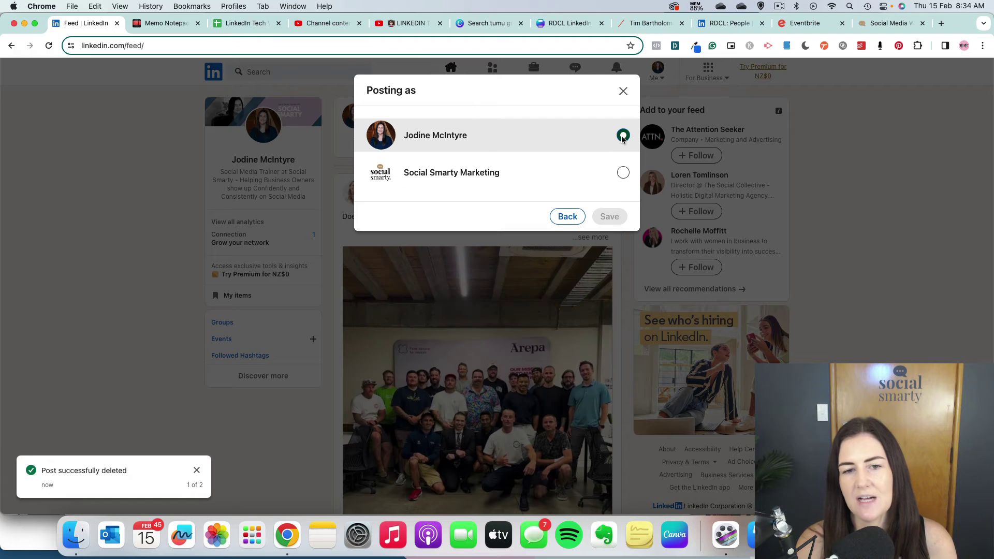
click(486, 178)
click(609, 216)
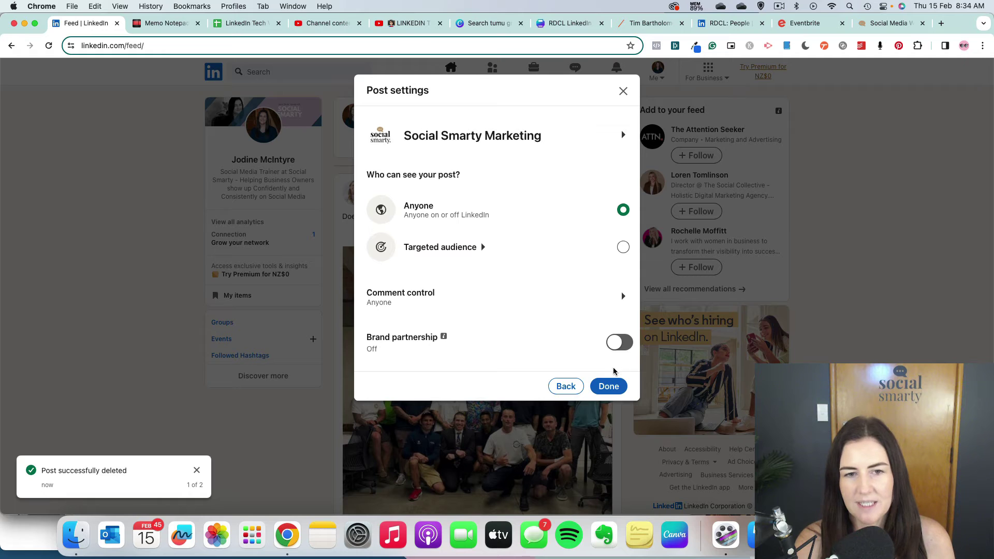
click(614, 387)
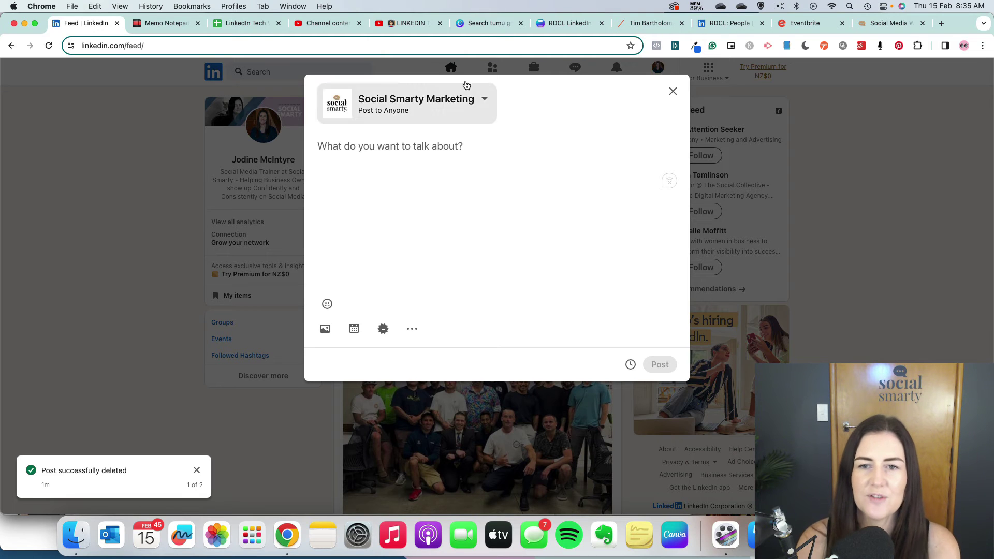
click(672, 92)
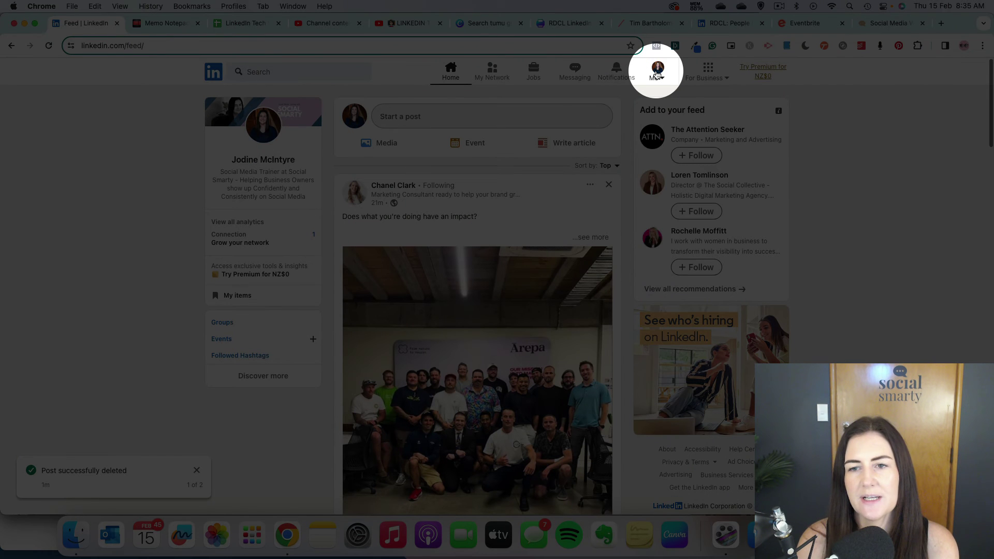
- Refresh the LinkedIn feed and go to the admin page of the company Social Smarty Marketing
click(657, 74)
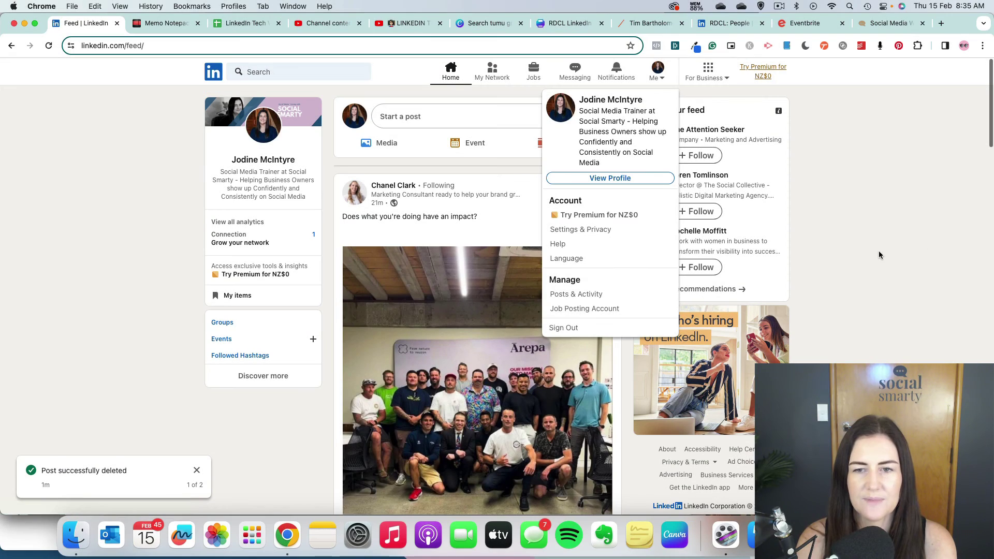
click(879, 255)
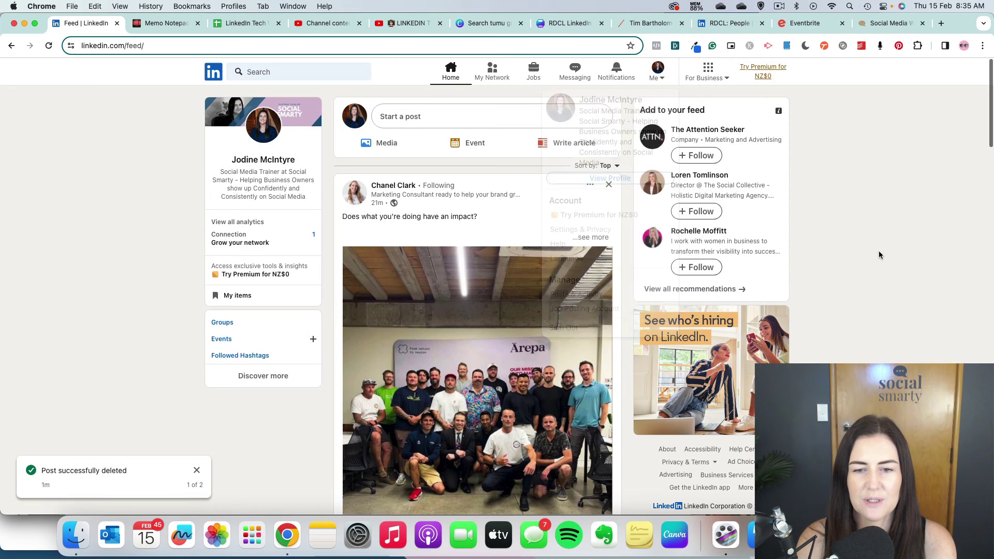
click(49, 47)
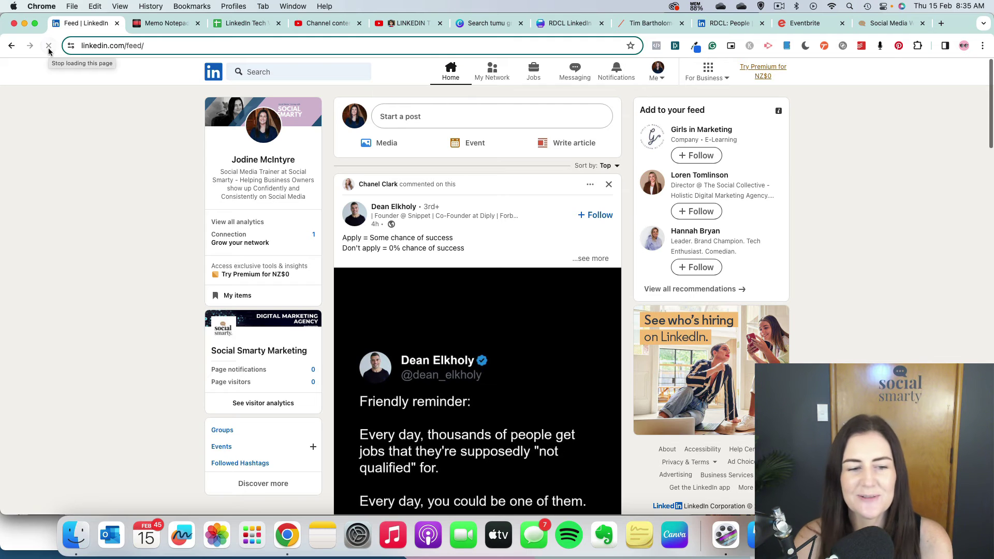
click(658, 78)
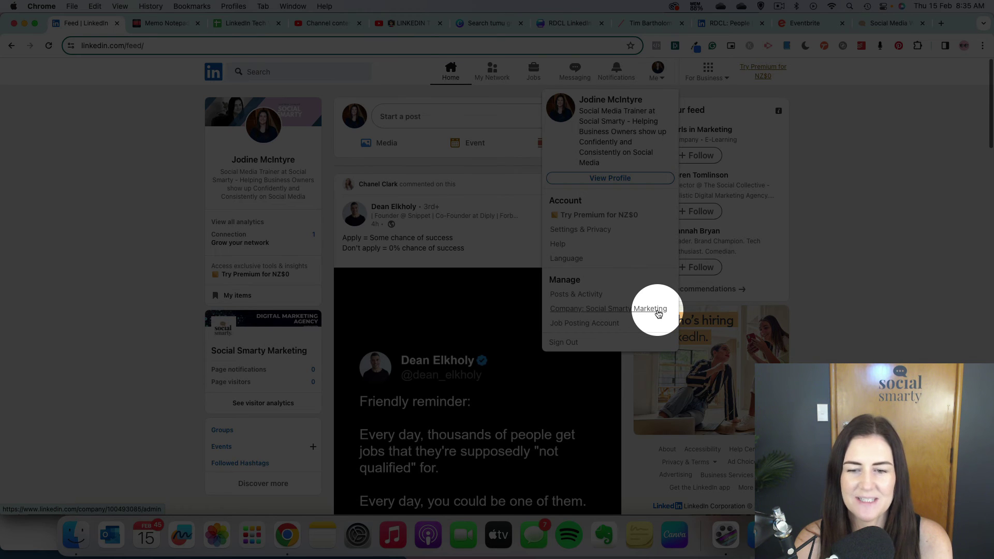
click(658, 310)
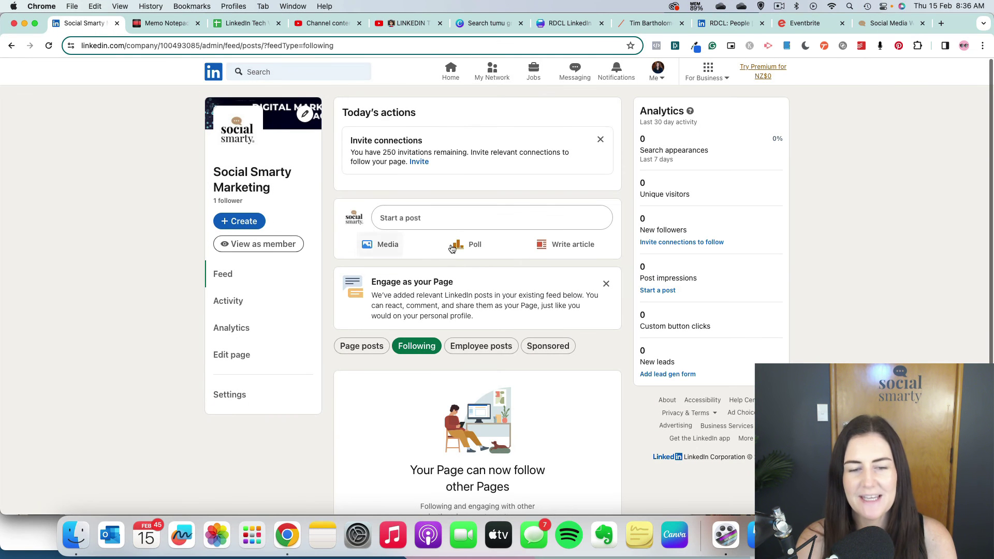
- Start a post on the company page and add the image "Hawke's Bay Workshop 2024 - TikTok for Business.png"
click(441, 225)
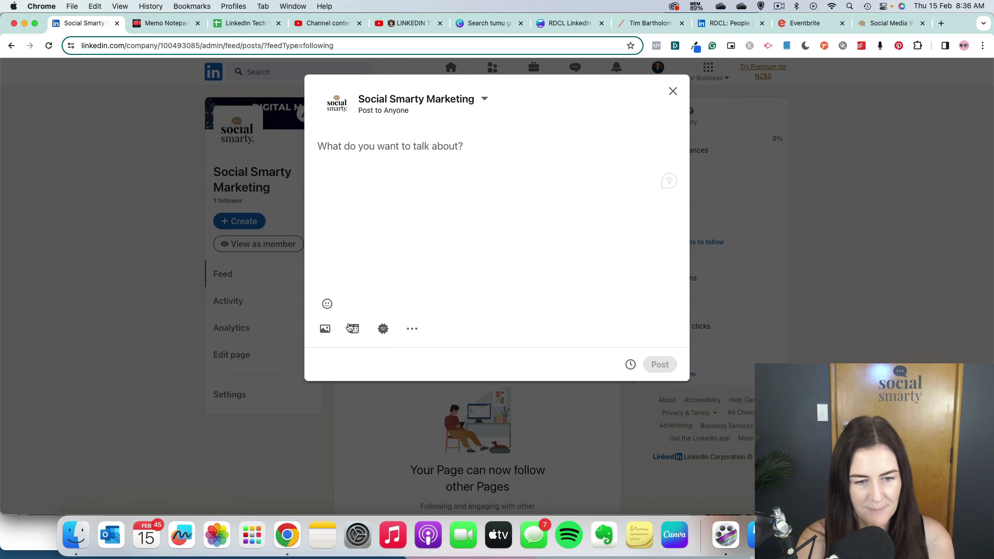
click(325, 330)
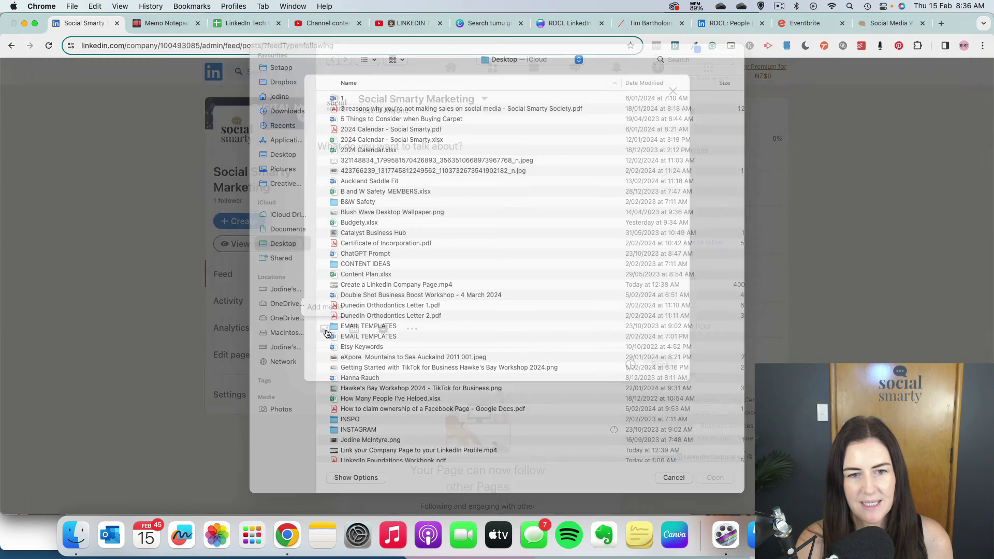
scroll(388, 340, down, 4)
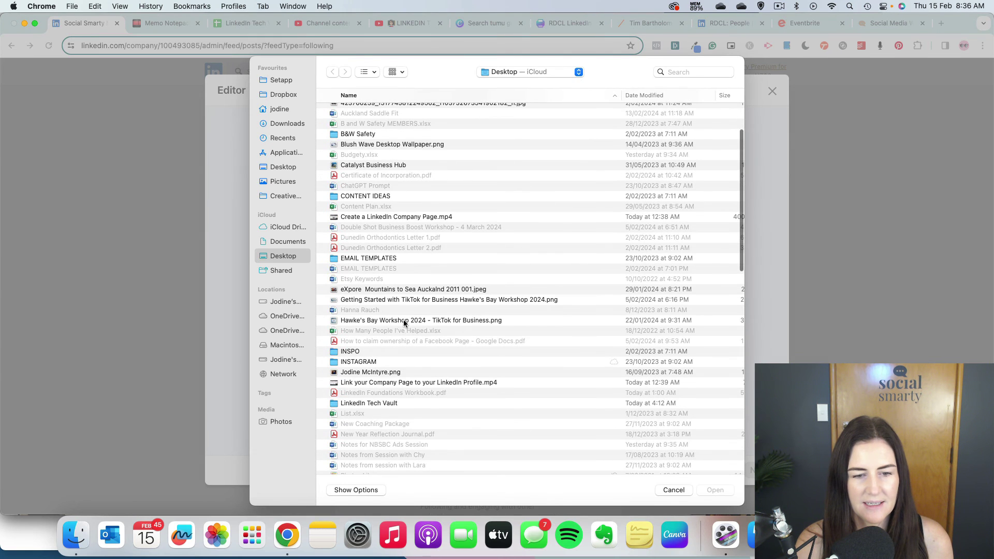
click(406, 321)
click(716, 491)
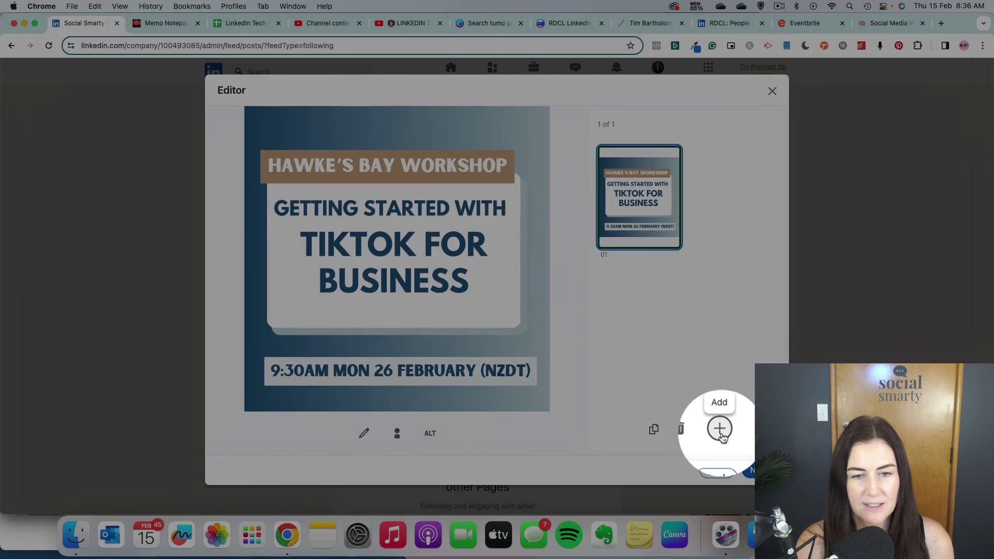
- Add the image "Catalyst Business Hub" as the second picture and place both images in the post
click(722, 436)
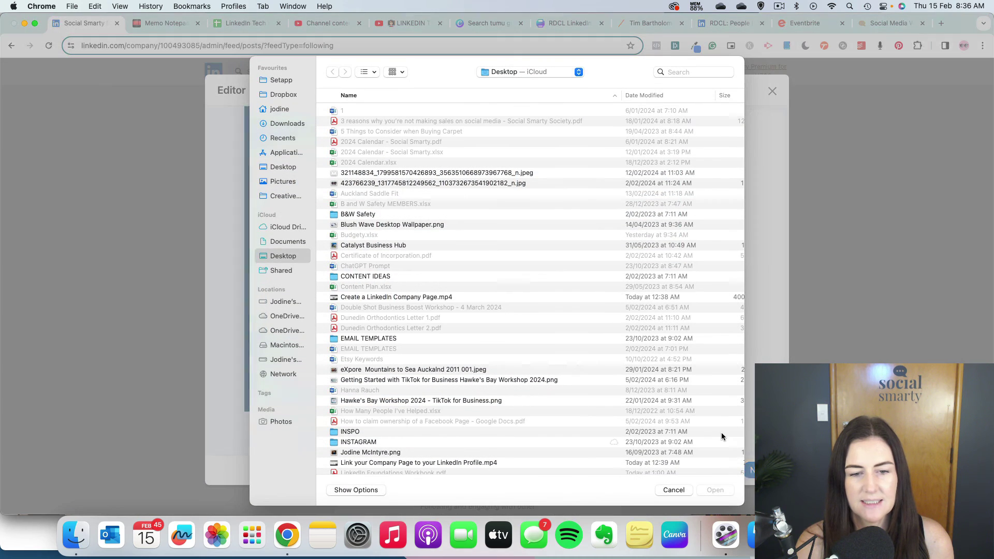
scroll(380, 352, down, 1)
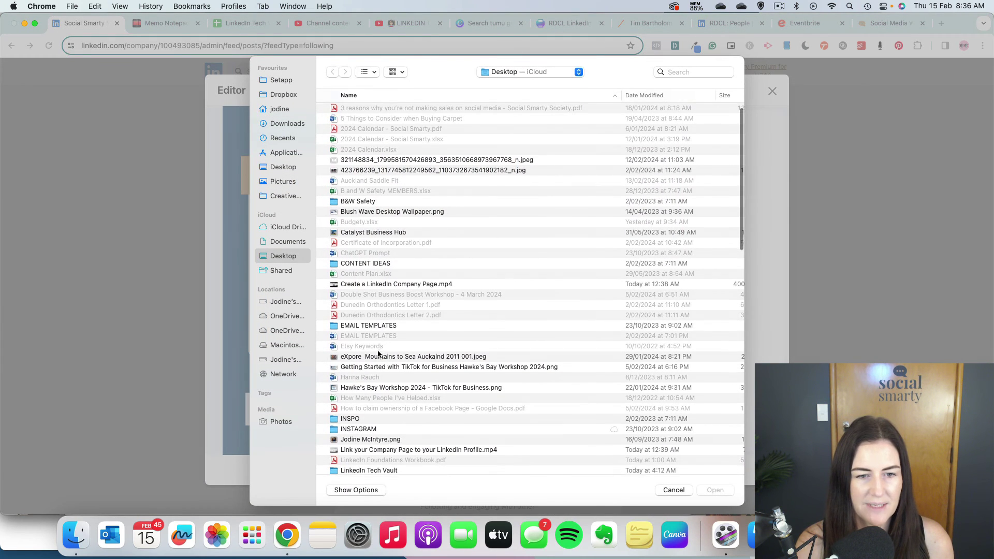
double_click(387, 233)
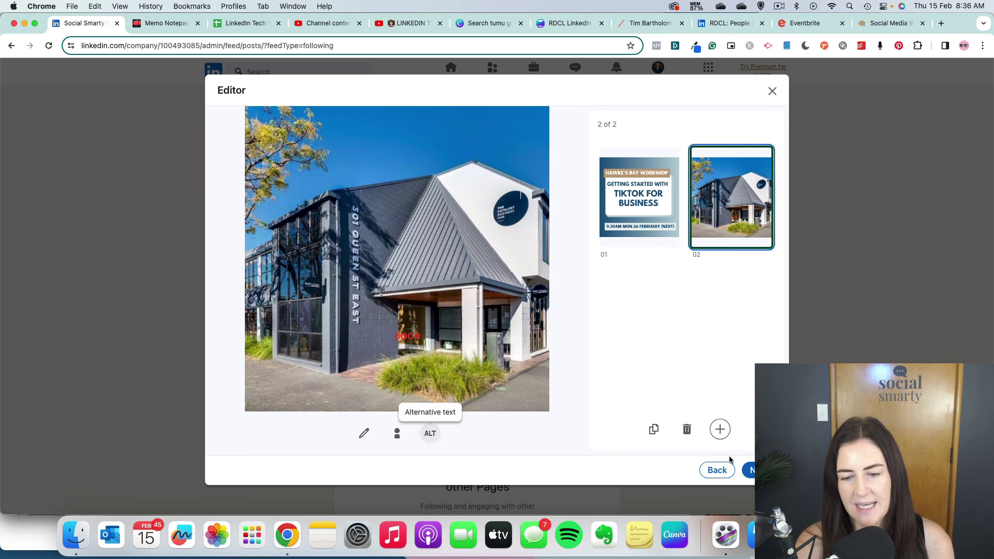
click(751, 470)
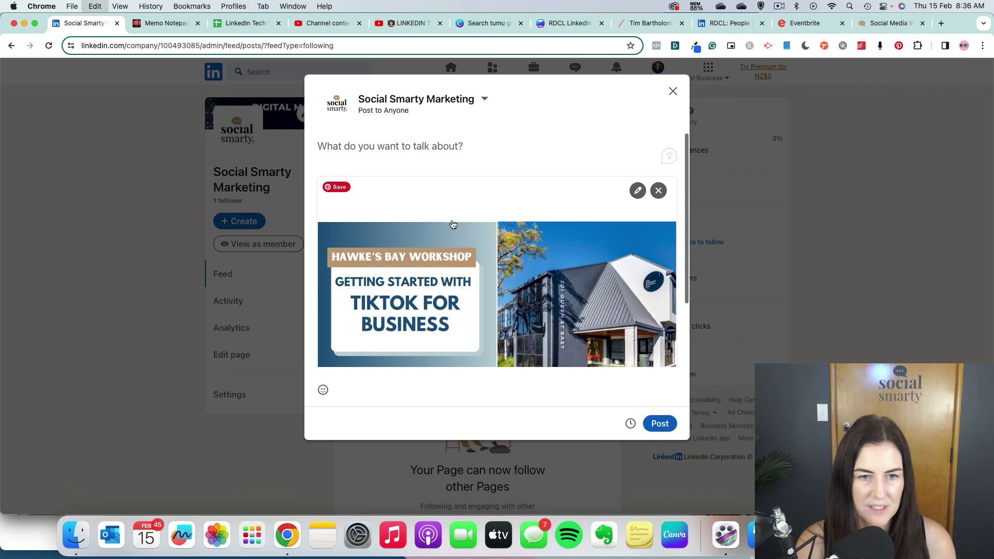
- Paste the copied caption above the two images and open the post's scheduling options
key(super+v)
scroll(532, 265, down, 2)
scroll(532, 266, down, 10)
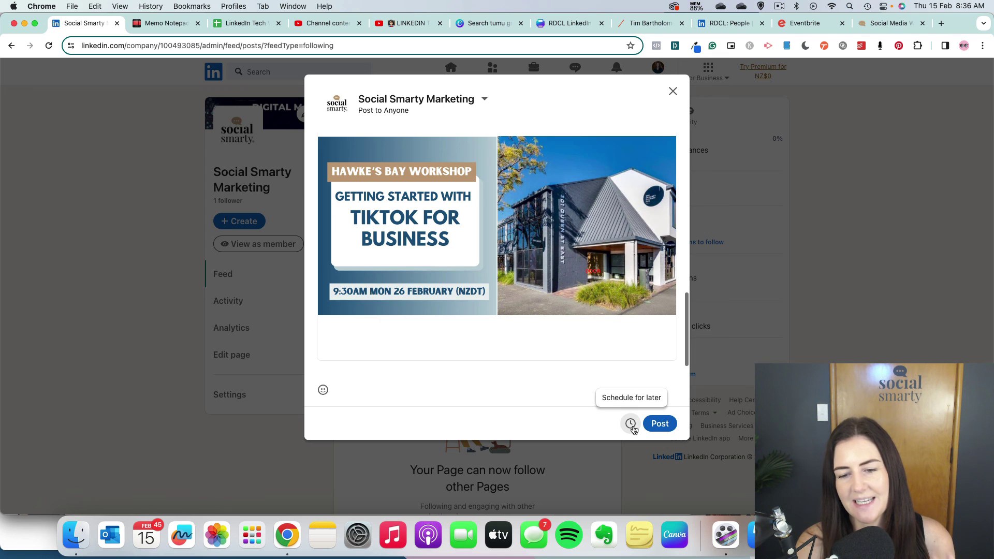
click(630, 425)
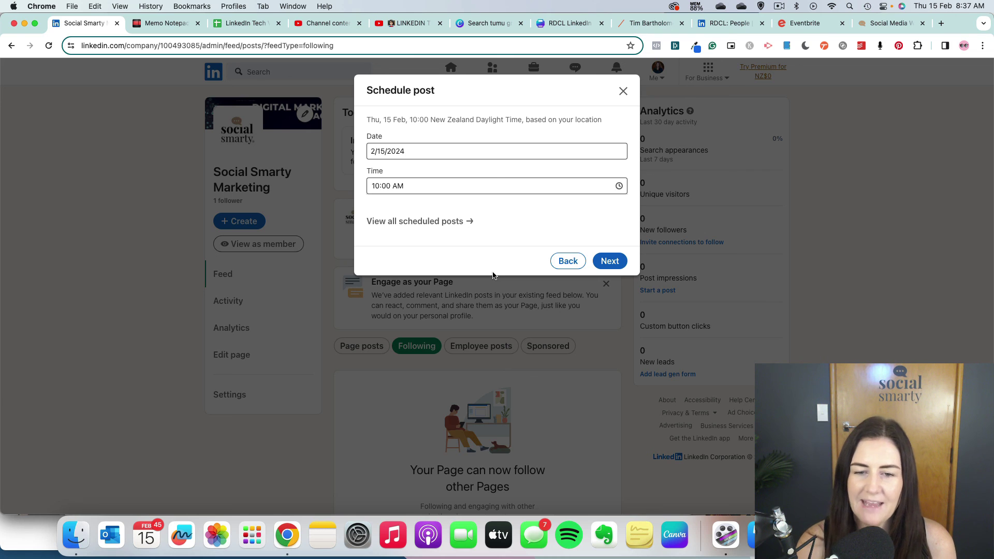
- Leave the scheduling options and discard the company-page post with its caption and two images without saving a draft
click(572, 265)
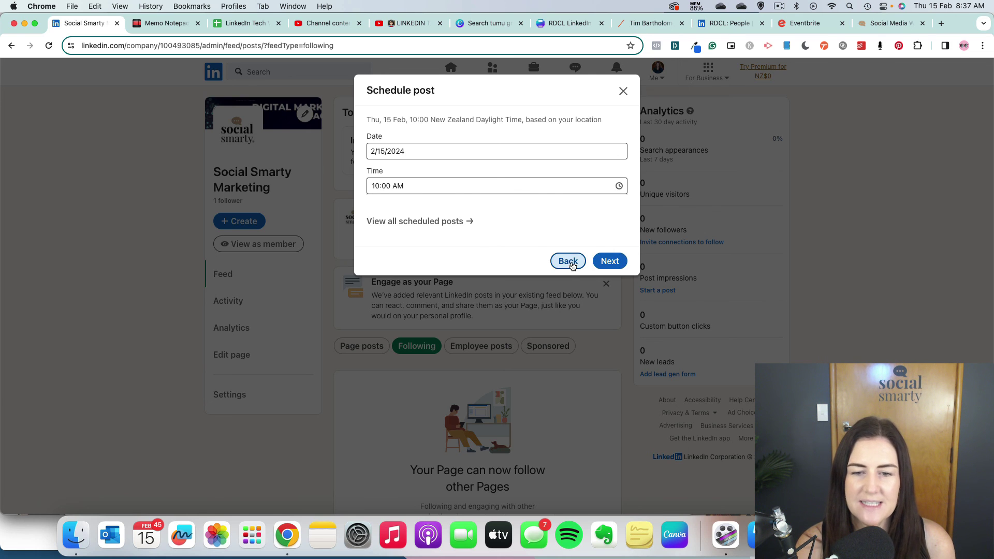
click(672, 92)
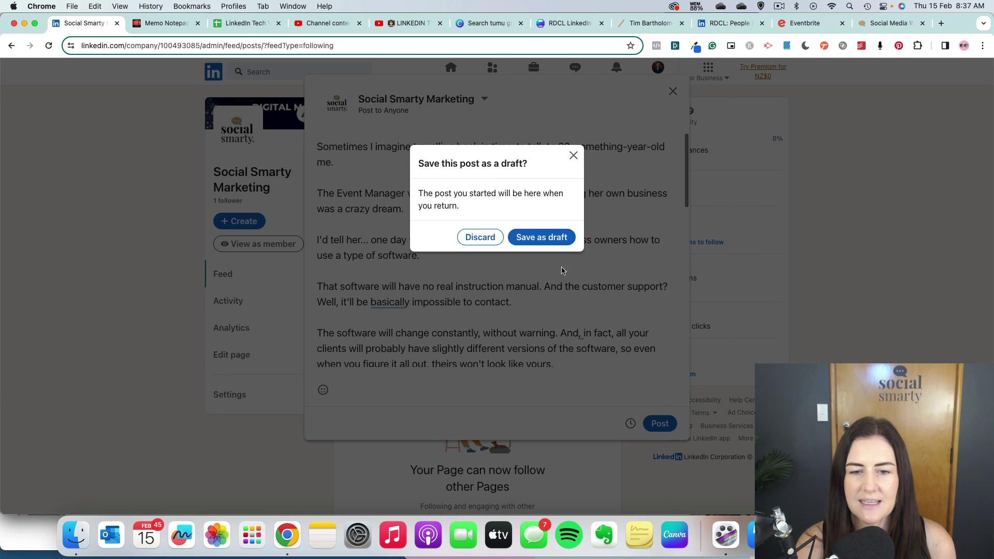
click(489, 238)
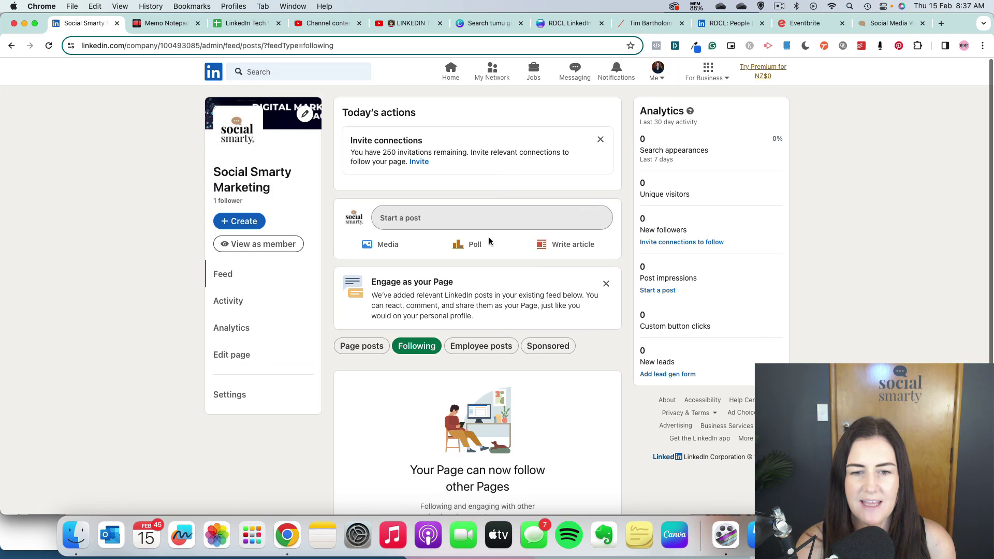
- View and close the poll form, and start a blank company-page post with all of its additional content options expanded
click(458, 247)
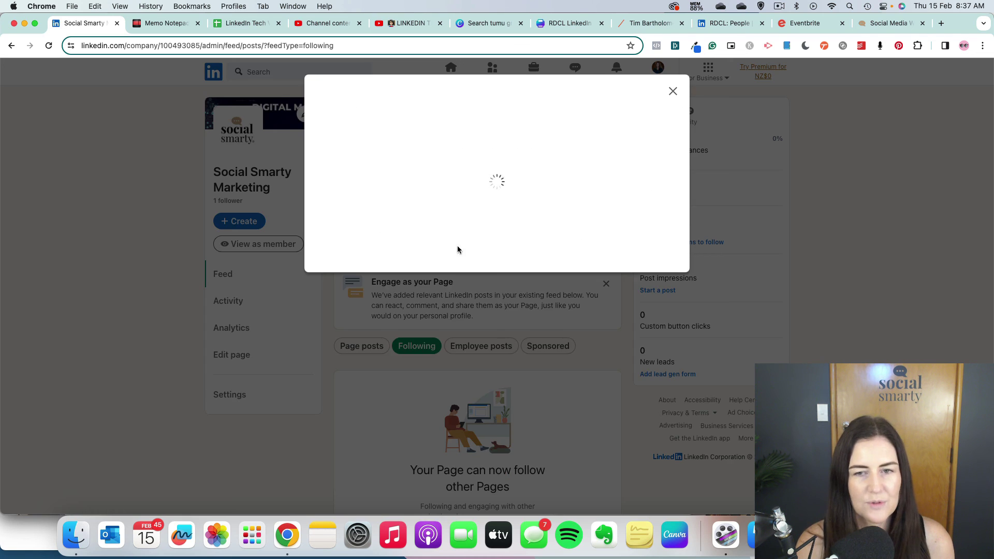
click(624, 92)
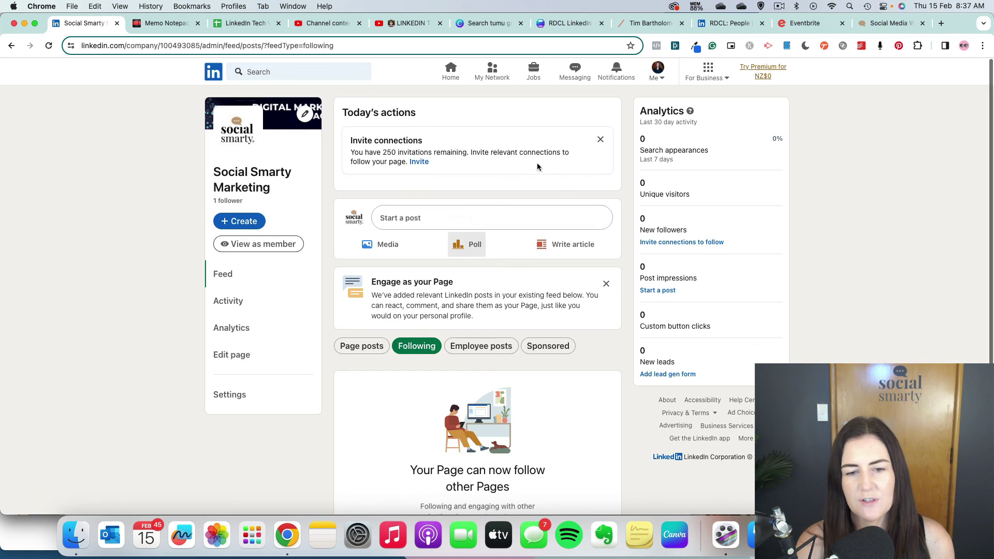
click(458, 220)
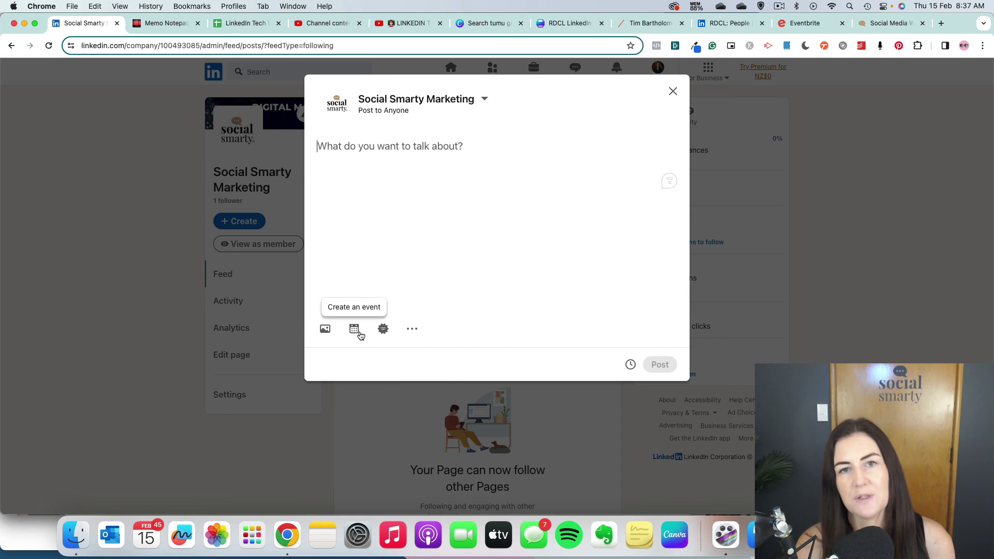
click(407, 334)
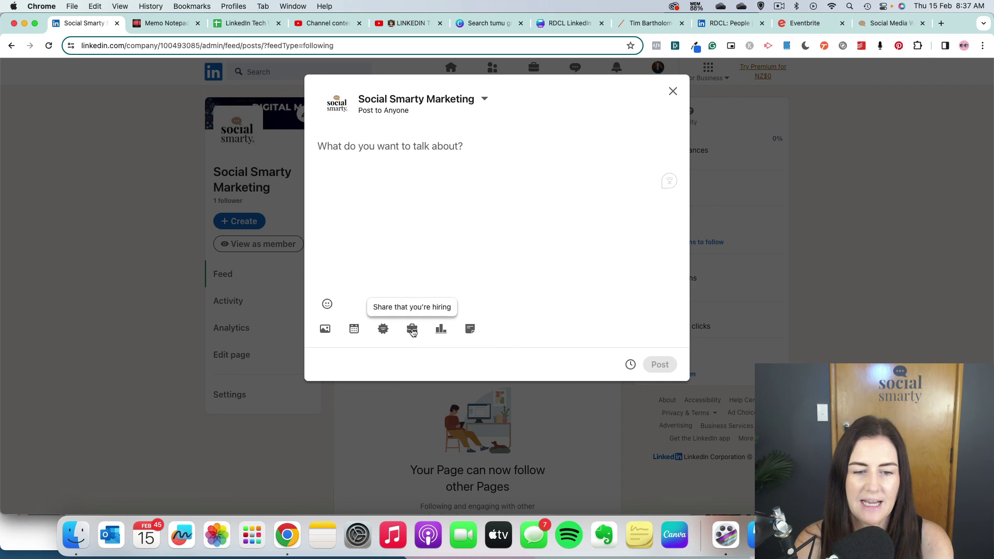